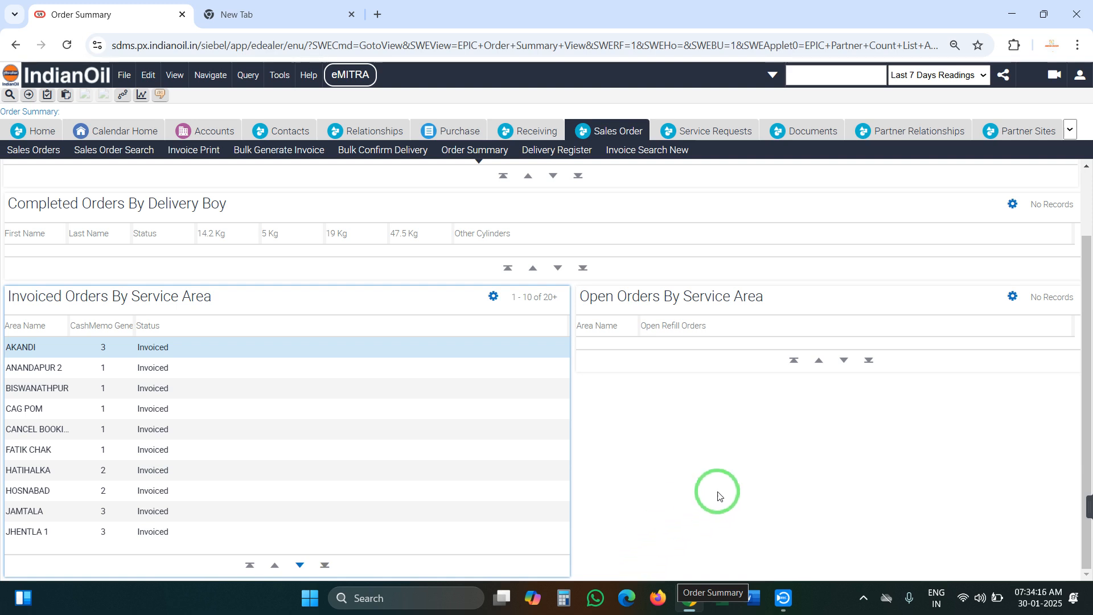
Page Invoiced Orders By Service Area to records 14–23 of 23, ending at UCHAHAR, then open Invoice Search New
scroll(499, 405, "up", 2)
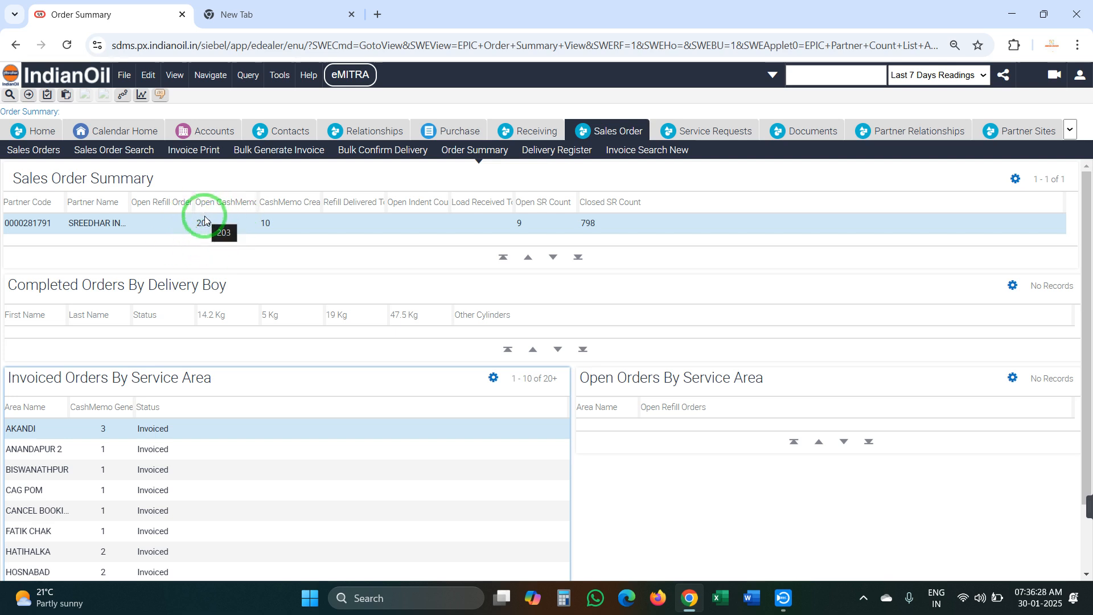
scroll(166, 378, "down", 3)
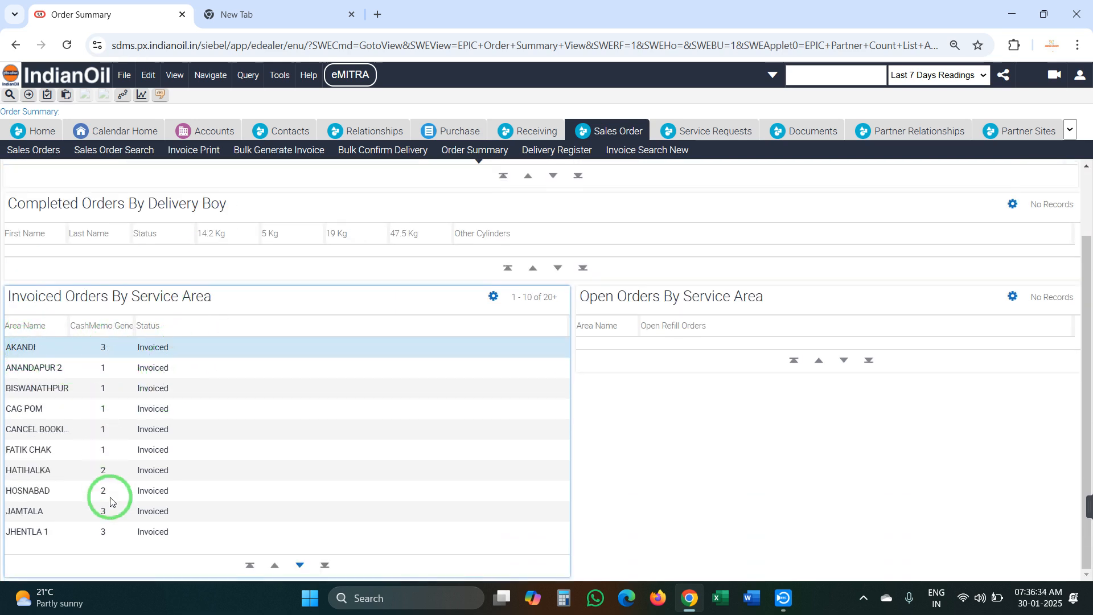
left_click(300, 566)
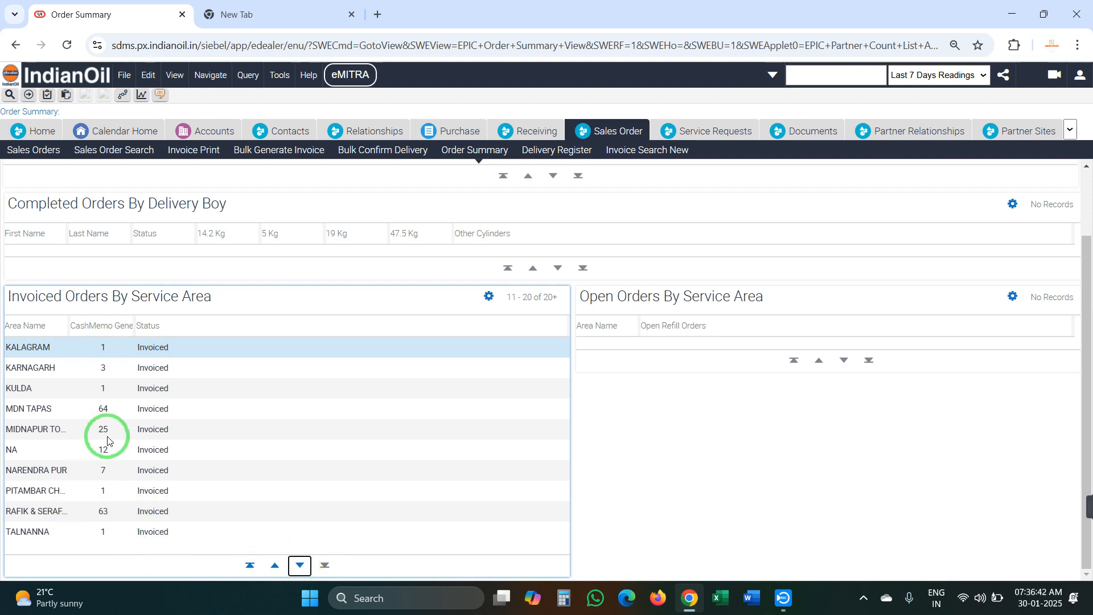
left_click(297, 565)
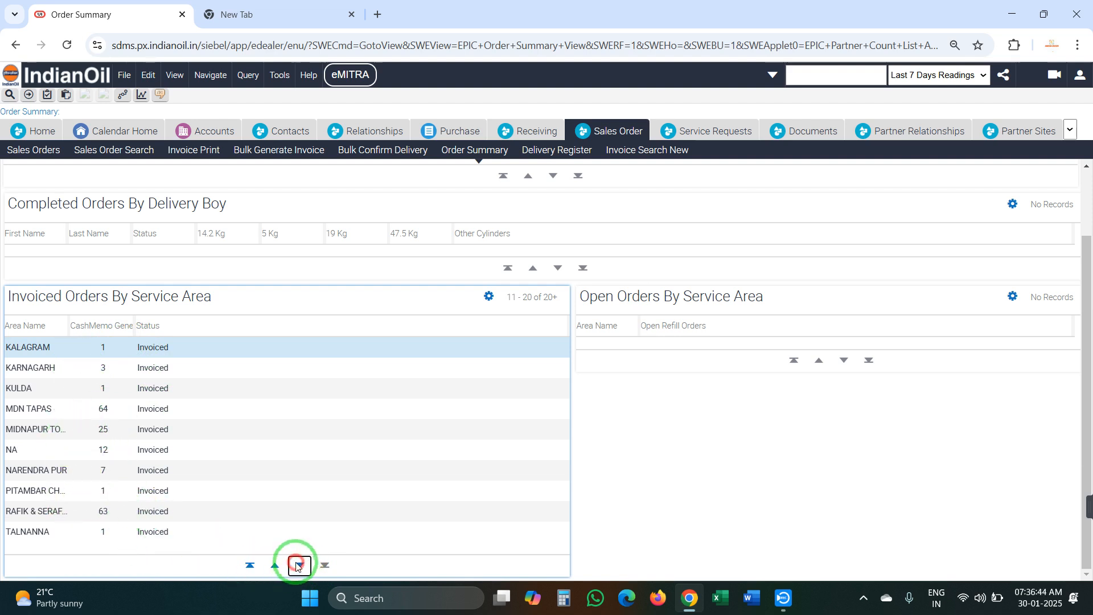
left_click(673, 151)
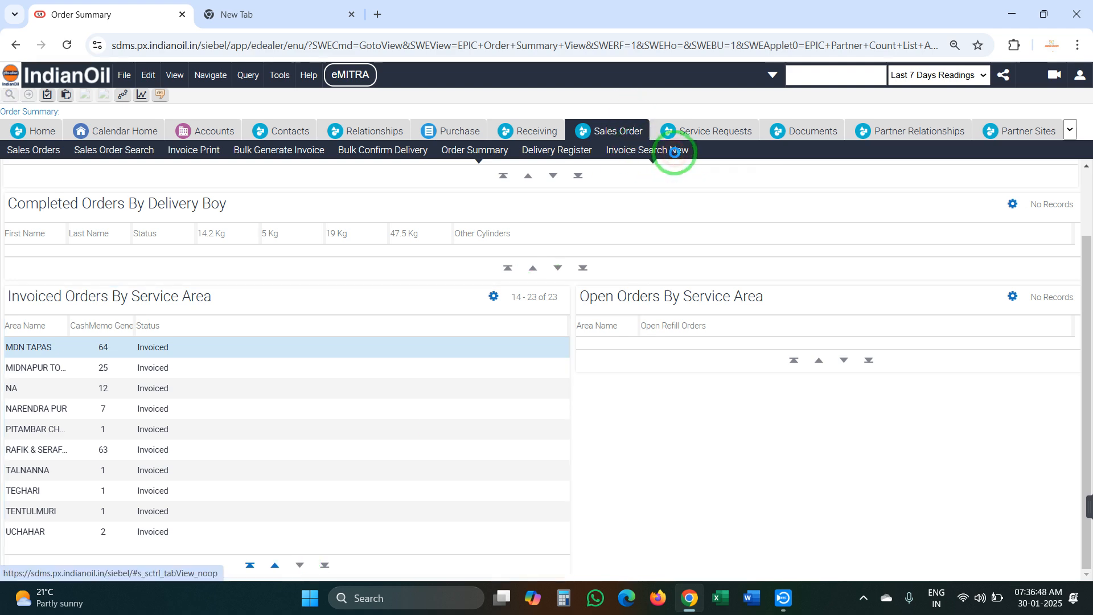
Query sales order invoices with Print Flag N and Digital Payment ticked
key("super")
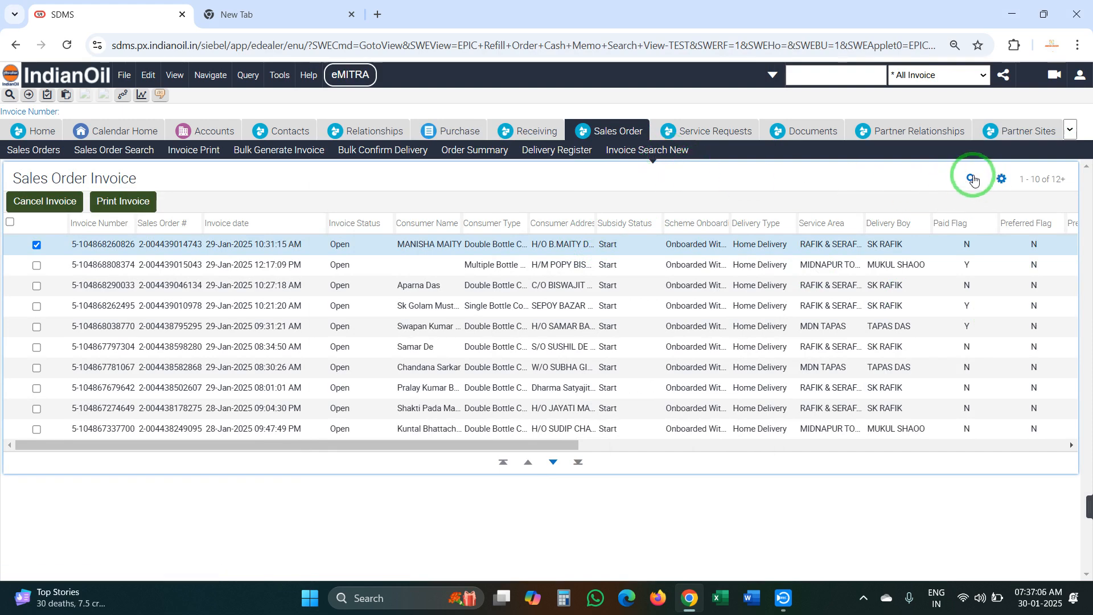
left_click(970, 177)
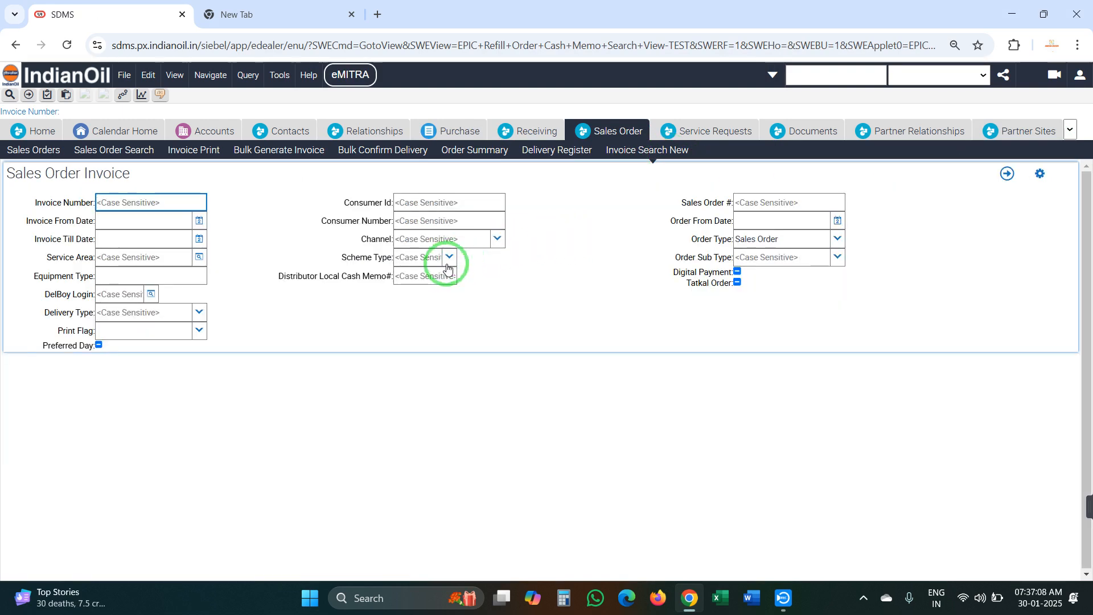
left_click(200, 330)
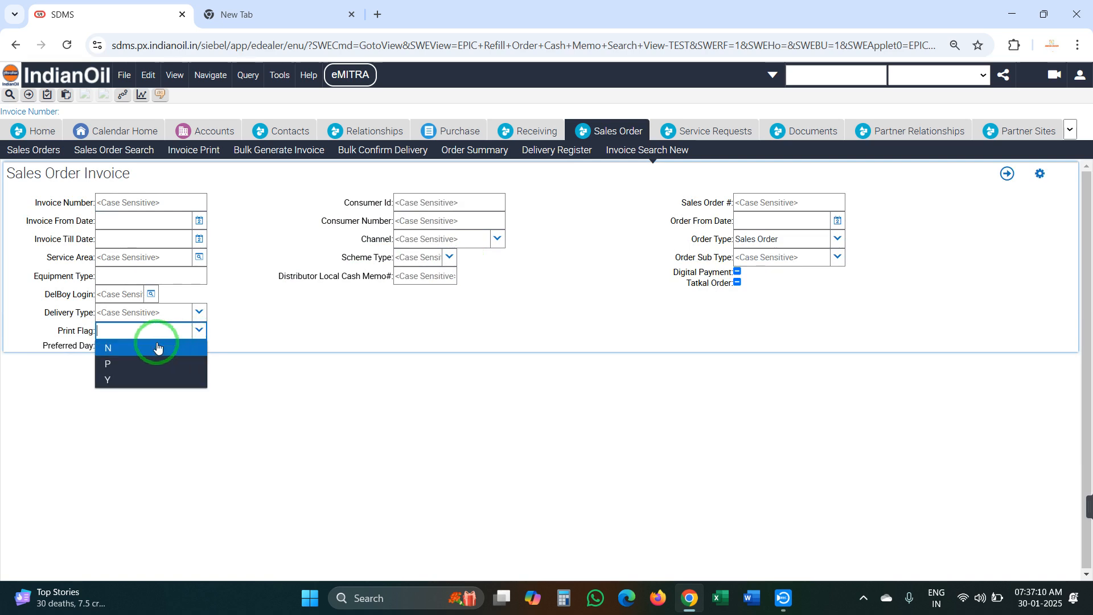
left_click(157, 346)
left_click(737, 271)
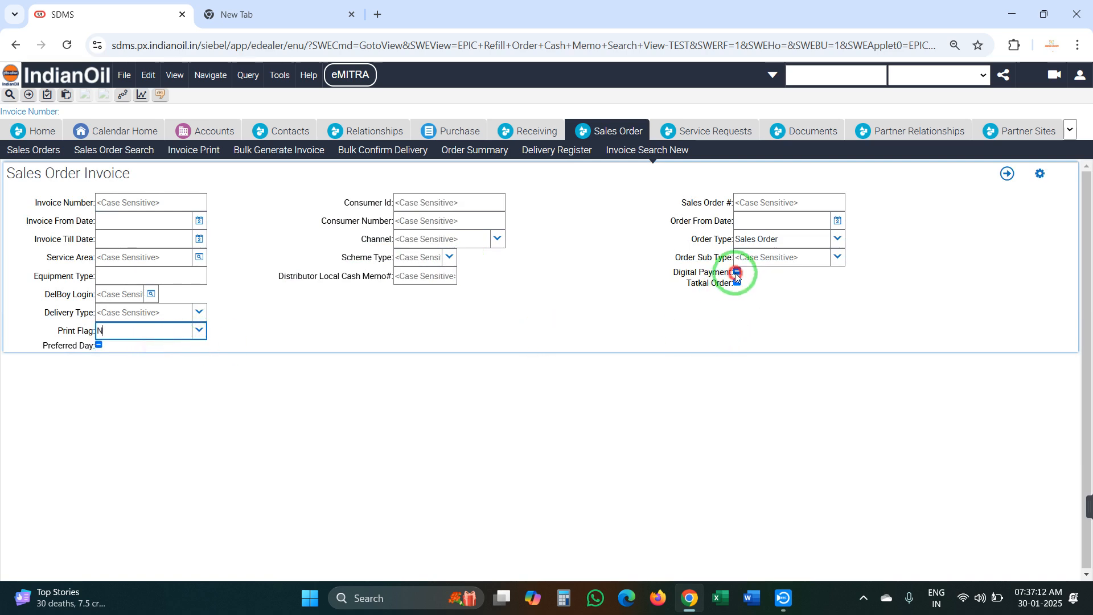
left_click(1014, 174)
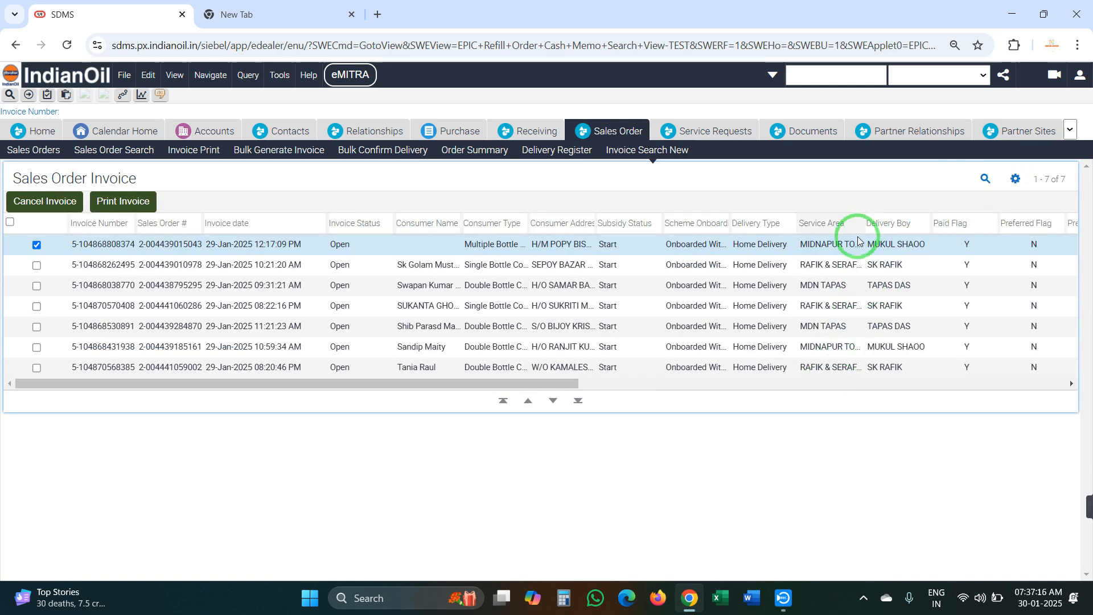
Confirm the 7-record count, download the cash memo PDF, and start a blank invoice query
left_click(1016, 179)
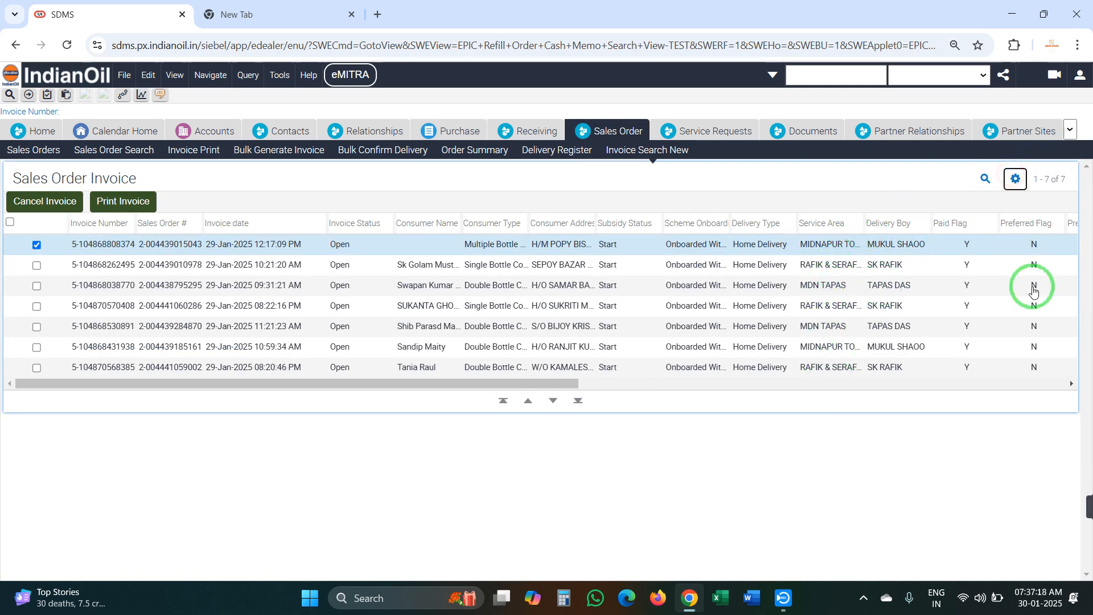
left_click(970, 381)
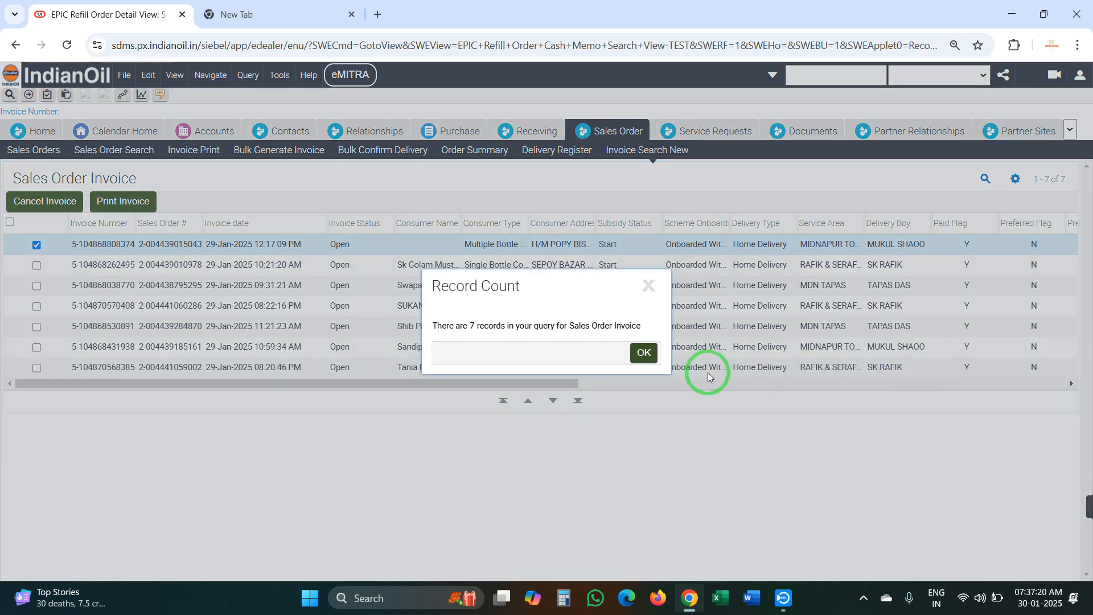
left_click(641, 356)
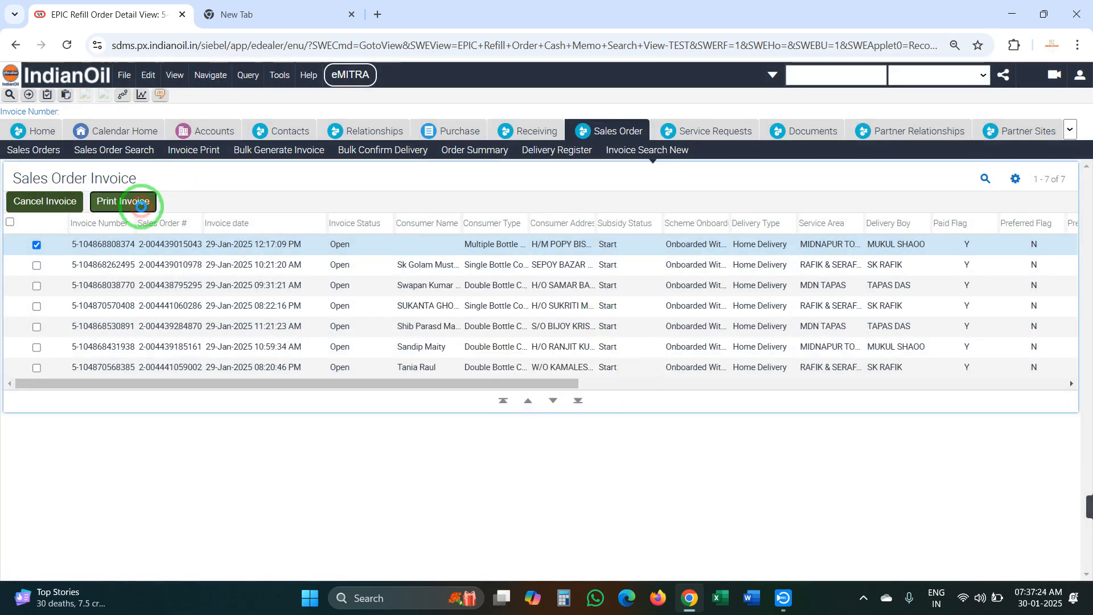
left_click(140, 205)
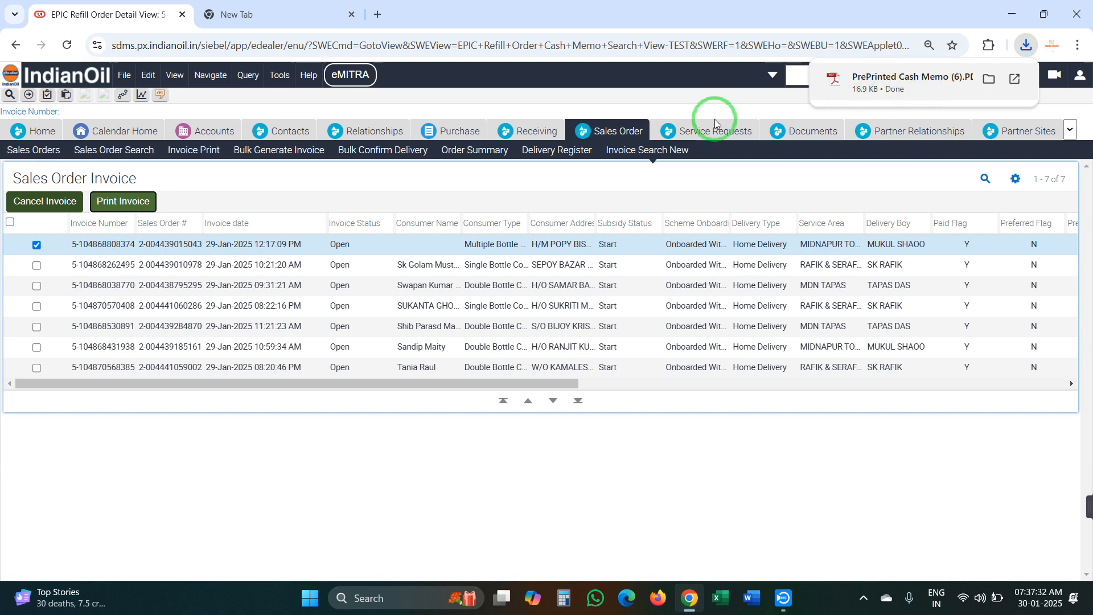
left_click(985, 179)
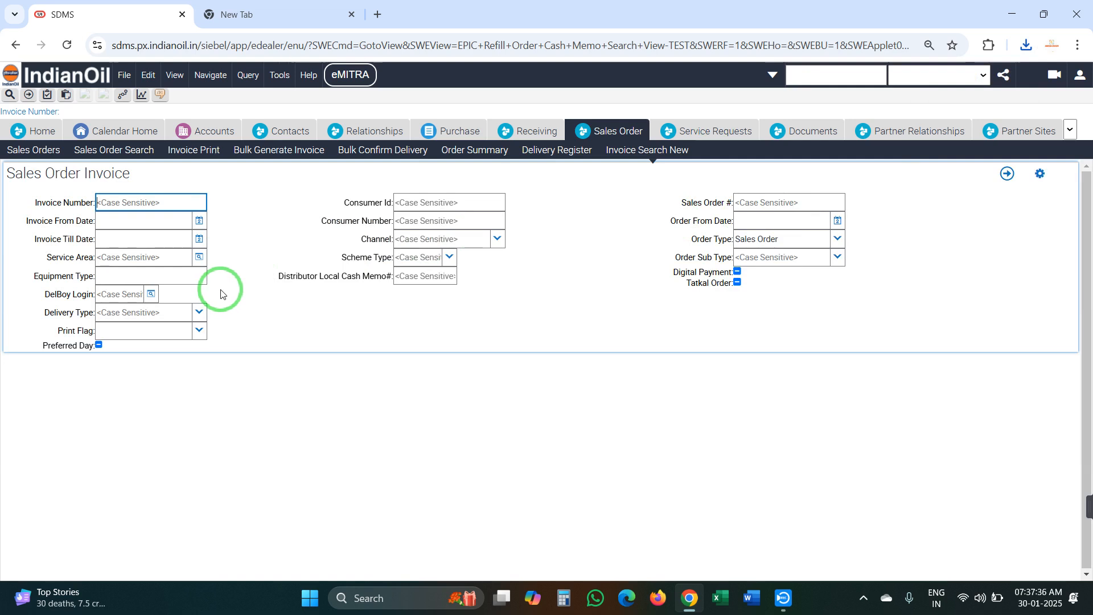
Copy the service area name JHENTLA 1 from the Order Summary list, then return to Invoice Search New
left_click(198, 331)
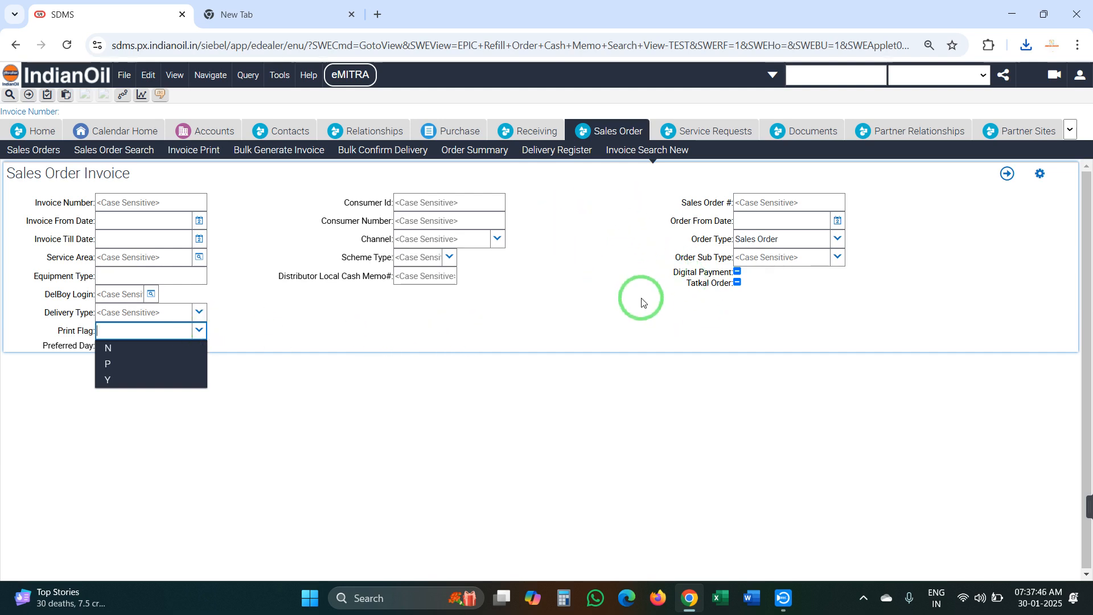
left_click(483, 148)
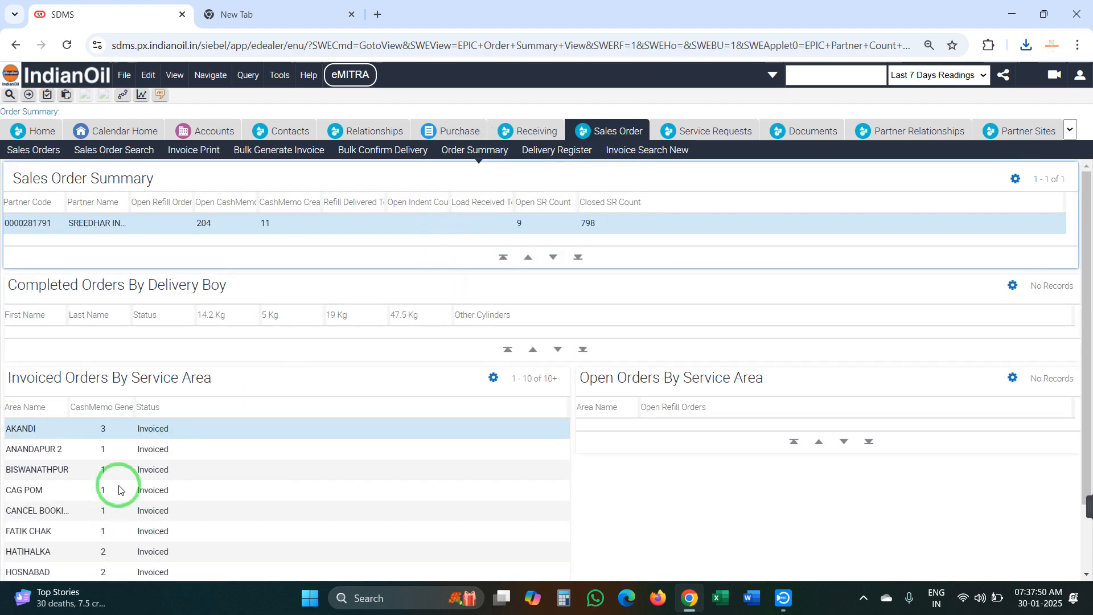
scroll(126, 482, "down", 2)
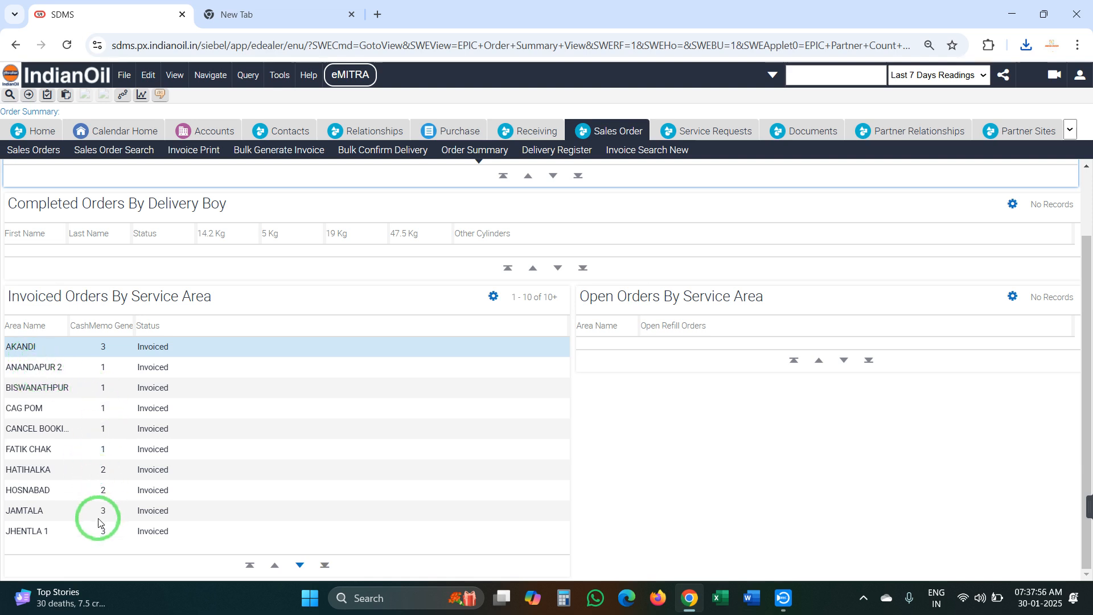
left_click(35, 528)
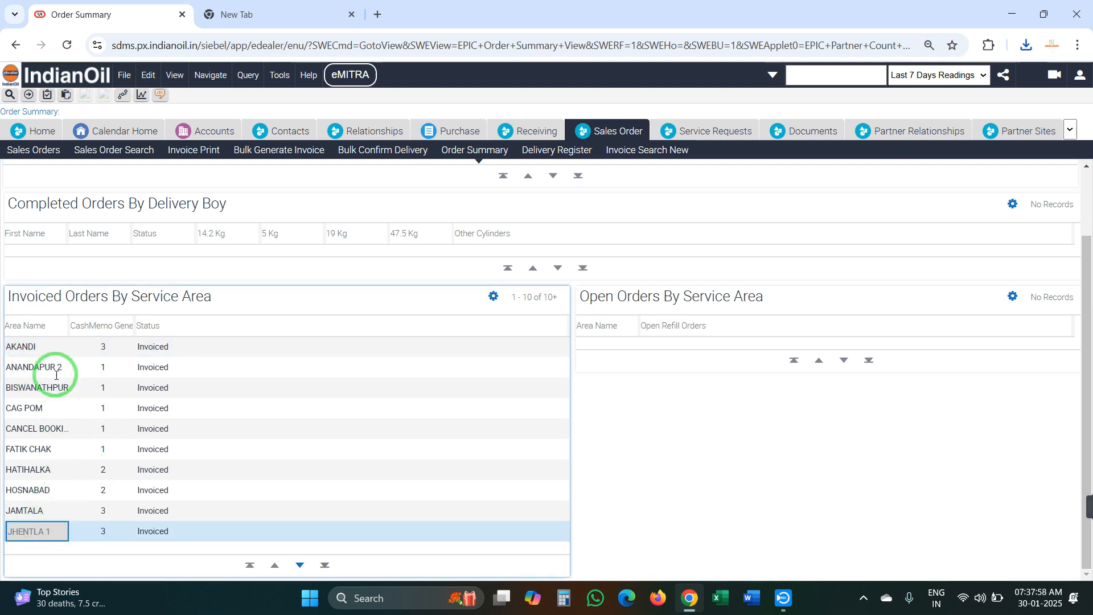
right_click(32, 533)
left_click(64, 377)
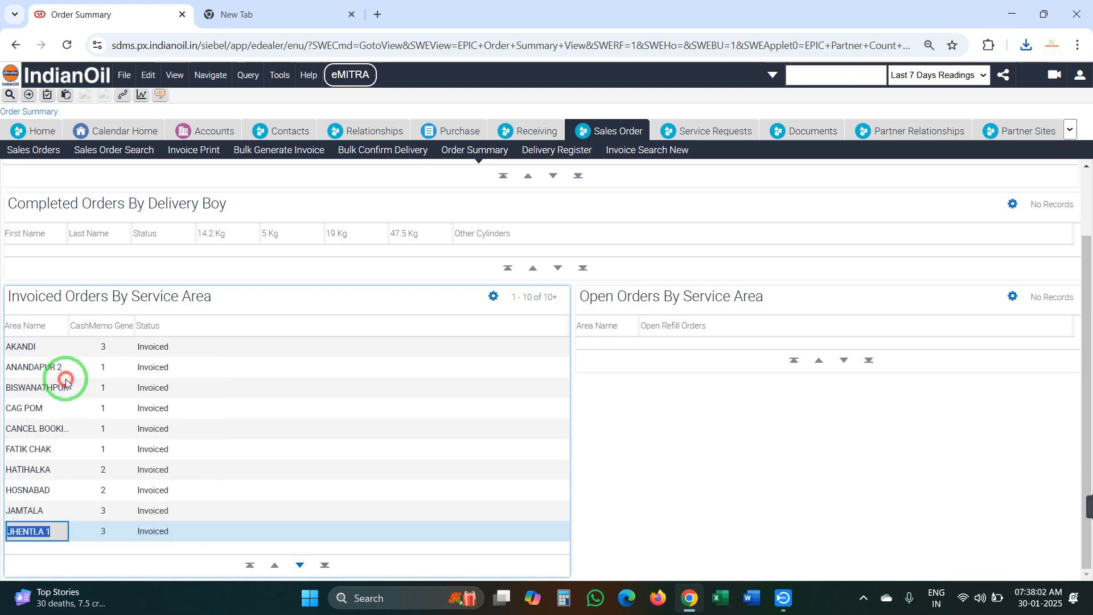
left_click(672, 150)
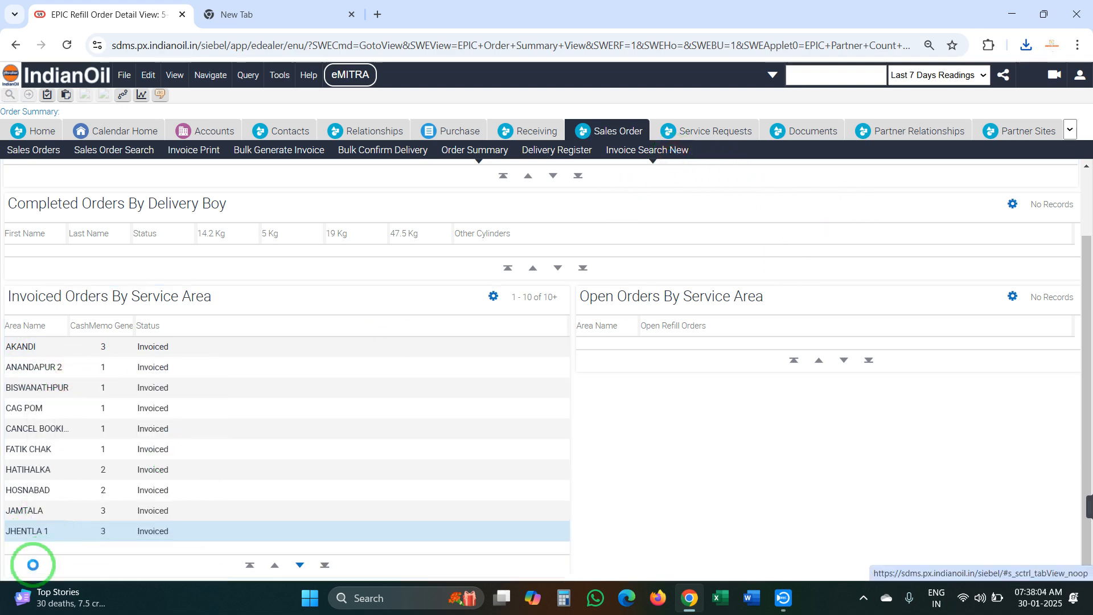
Query invoices for service area JHENTLA 1 with Print Flag N, returning two orders, then clear the query
left_click(966, 179)
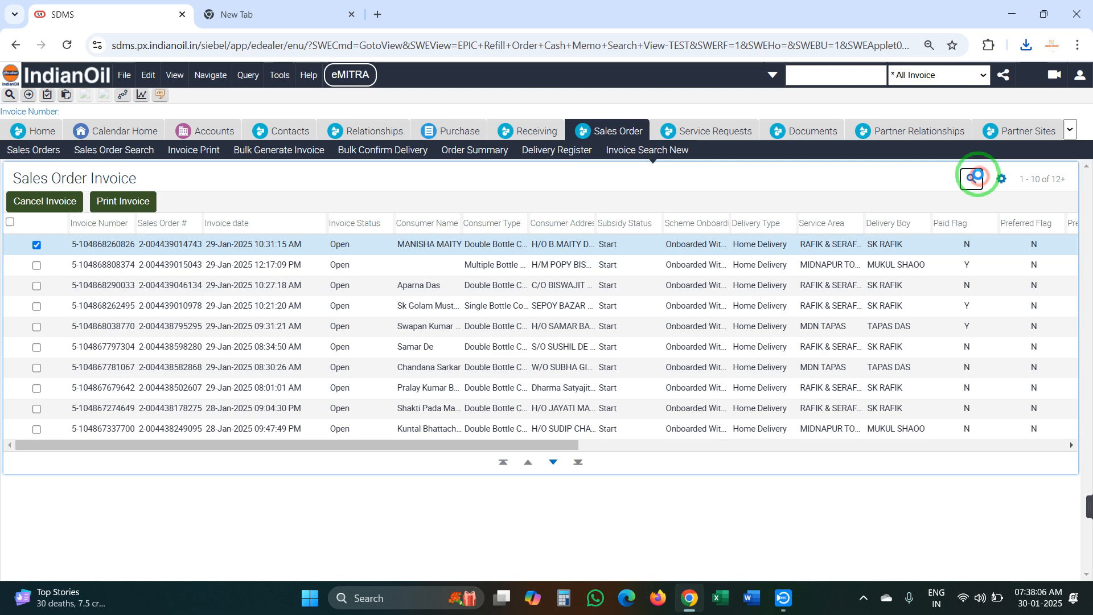
left_click(116, 258)
right_click(117, 261)
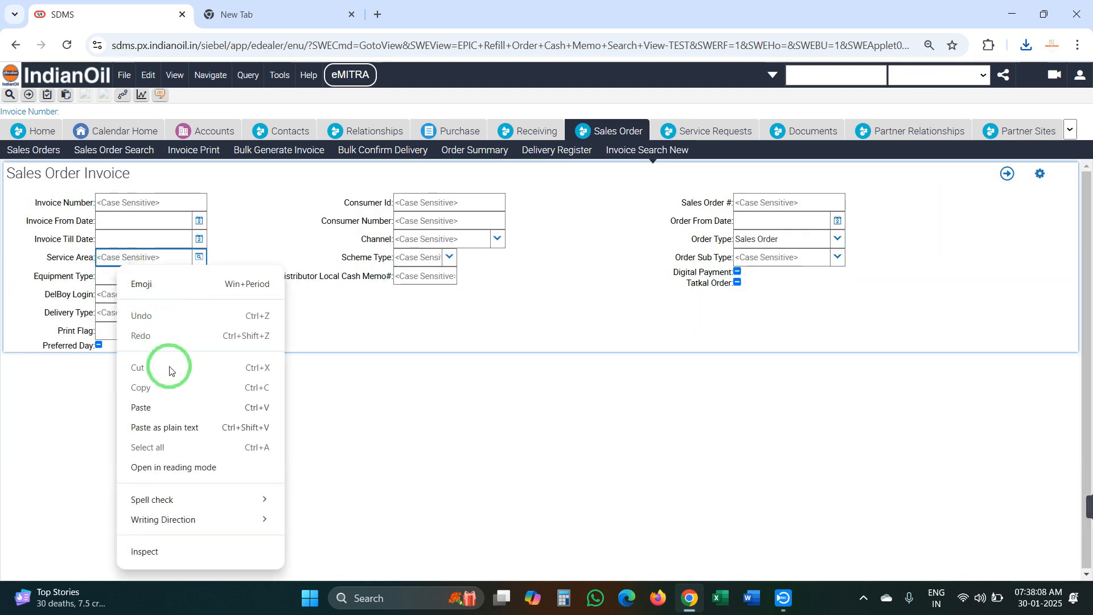
left_click(162, 406)
left_click(199, 330)
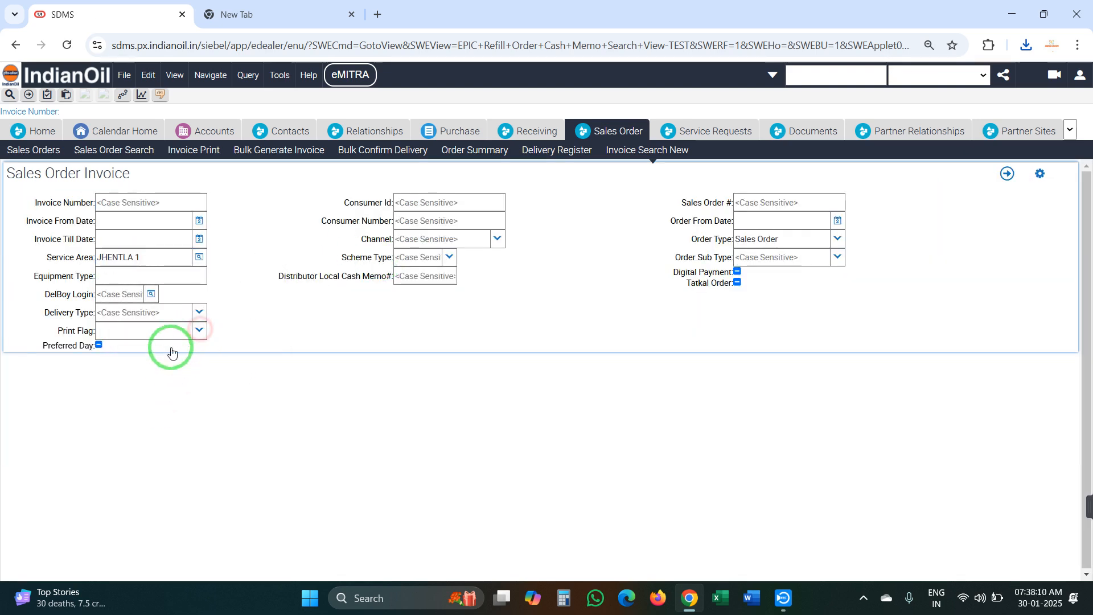
left_click(165, 351)
left_click(1008, 174)
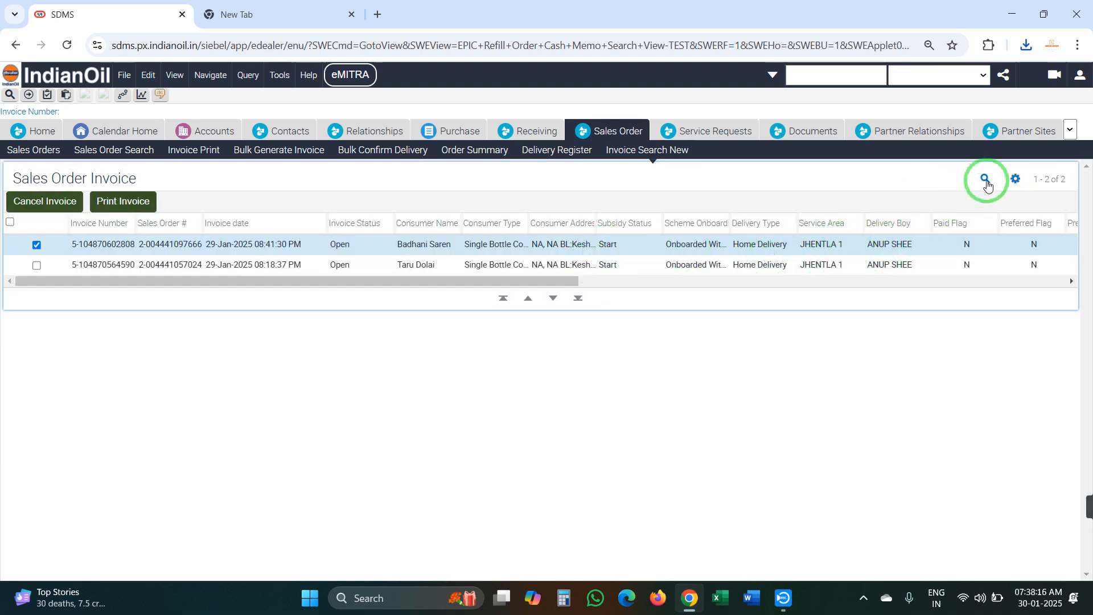
left_click(985, 179)
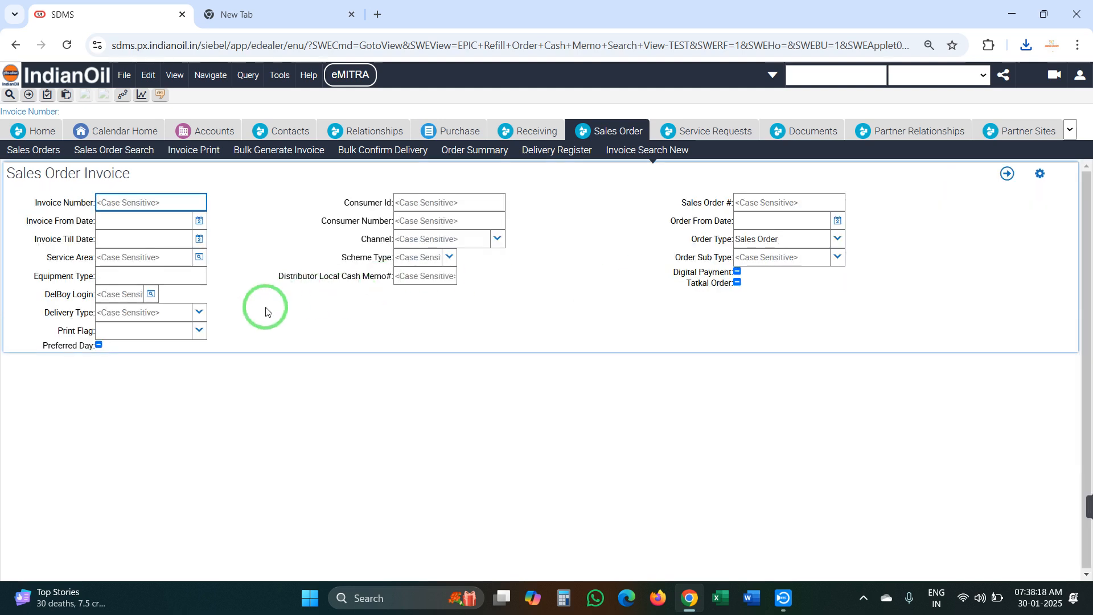
Fill the query with Print Flag N, service area JHENTLA 1 and invoice till date 27-Jan-2025
left_click(200, 331)
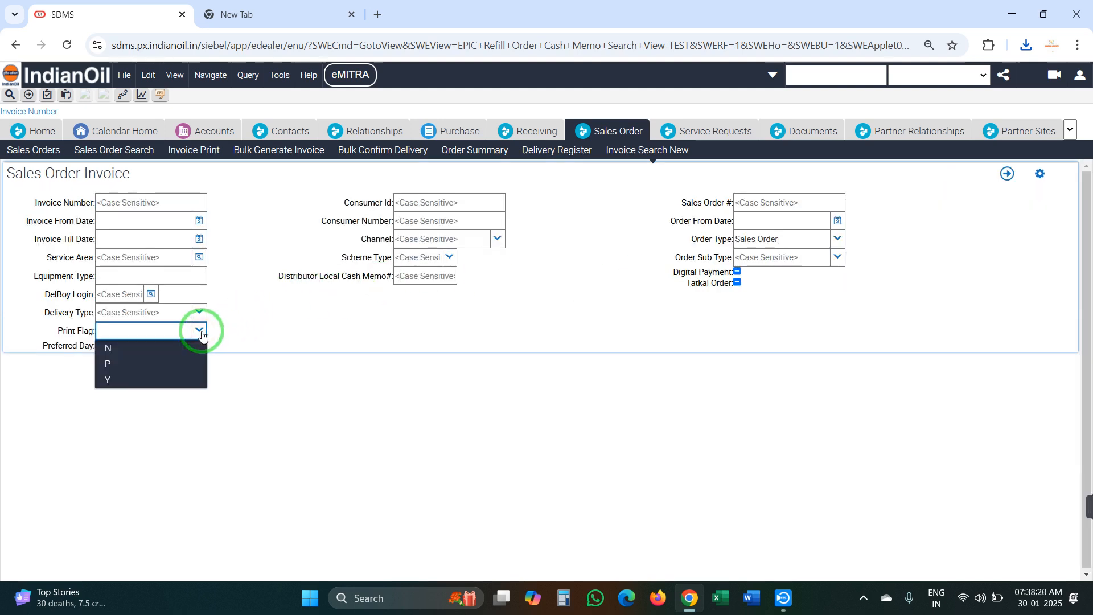
left_click(166, 348)
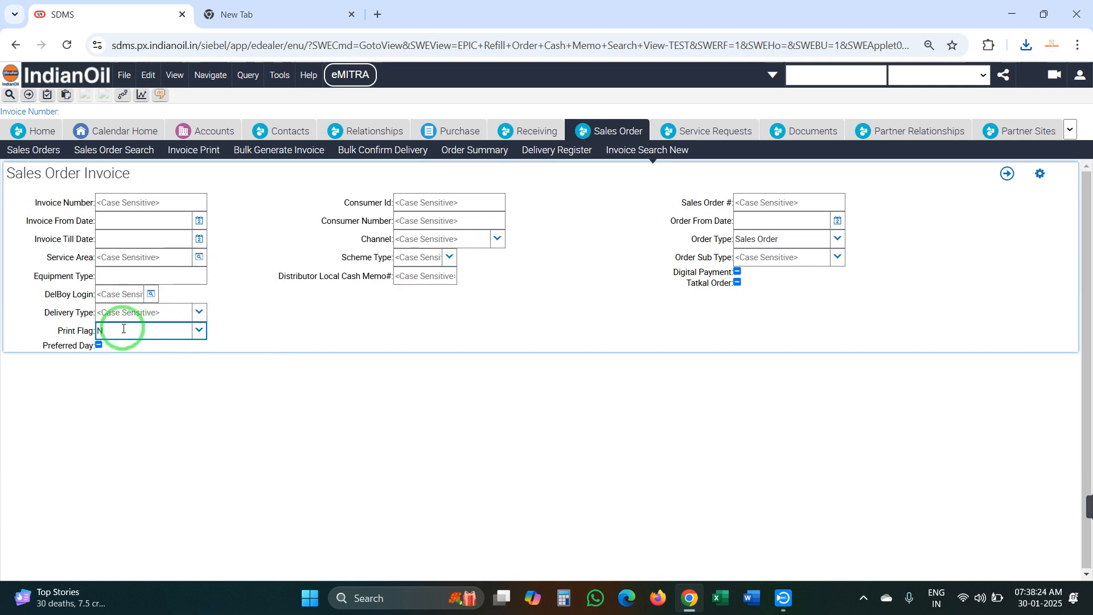
left_click(141, 258)
right_click(141, 260)
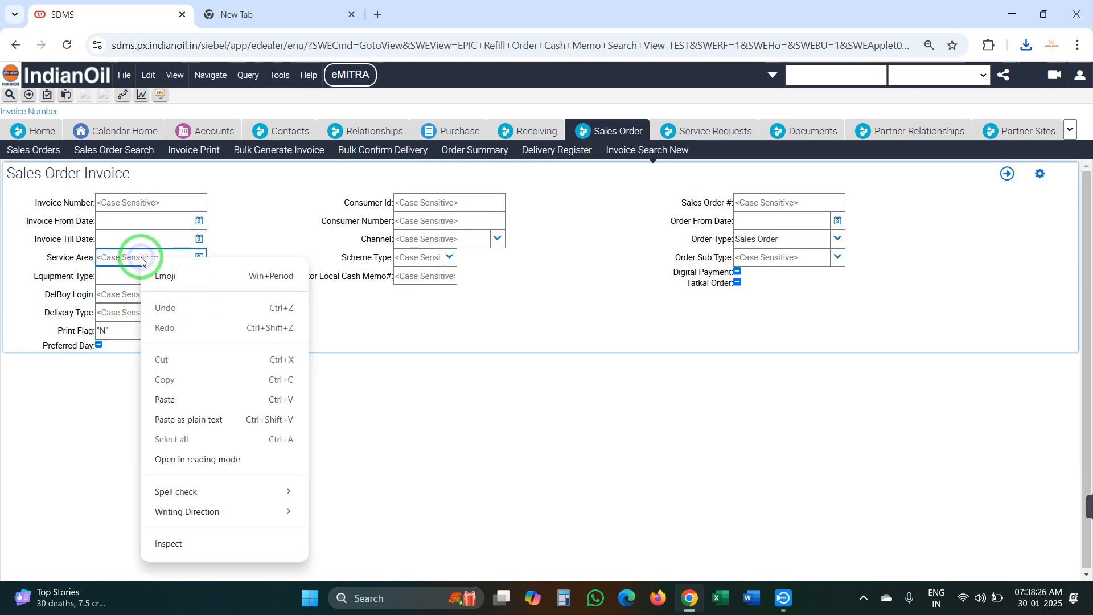
left_click(169, 400)
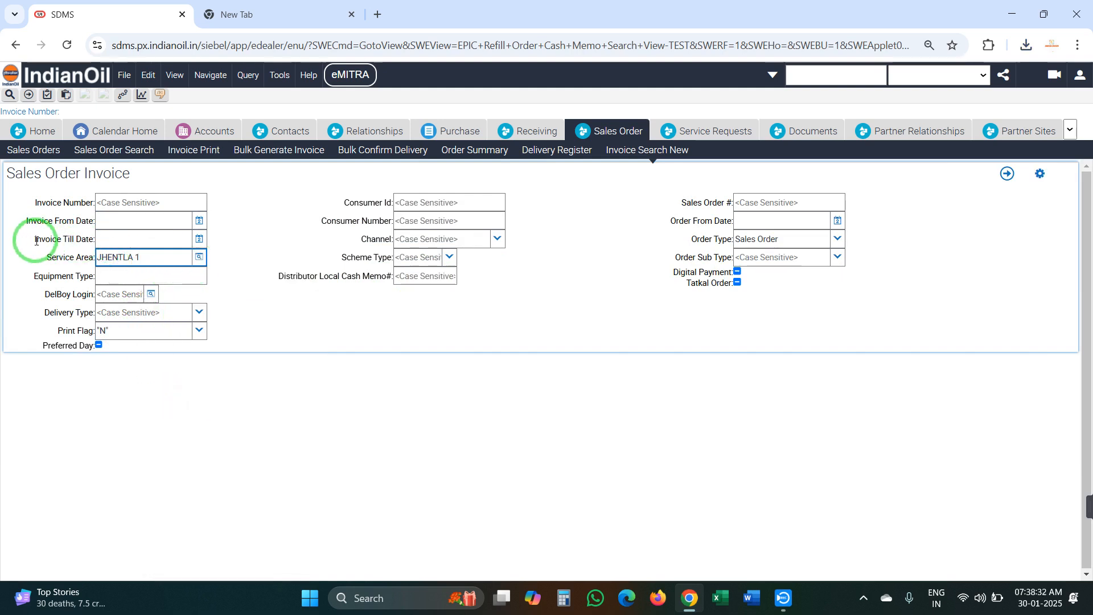
left_click(201, 239)
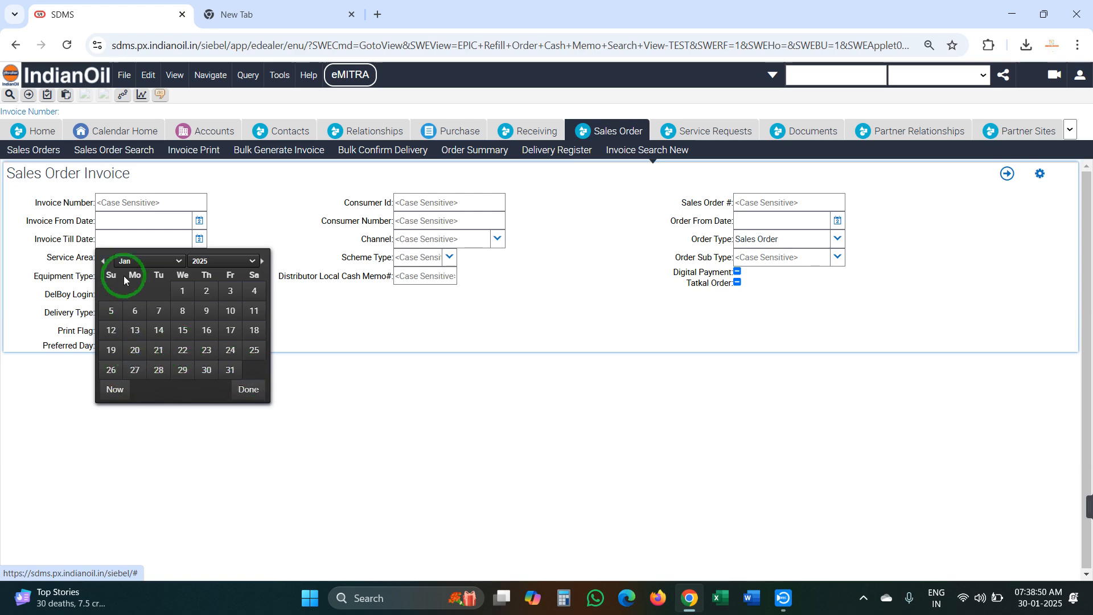
left_click(135, 370)
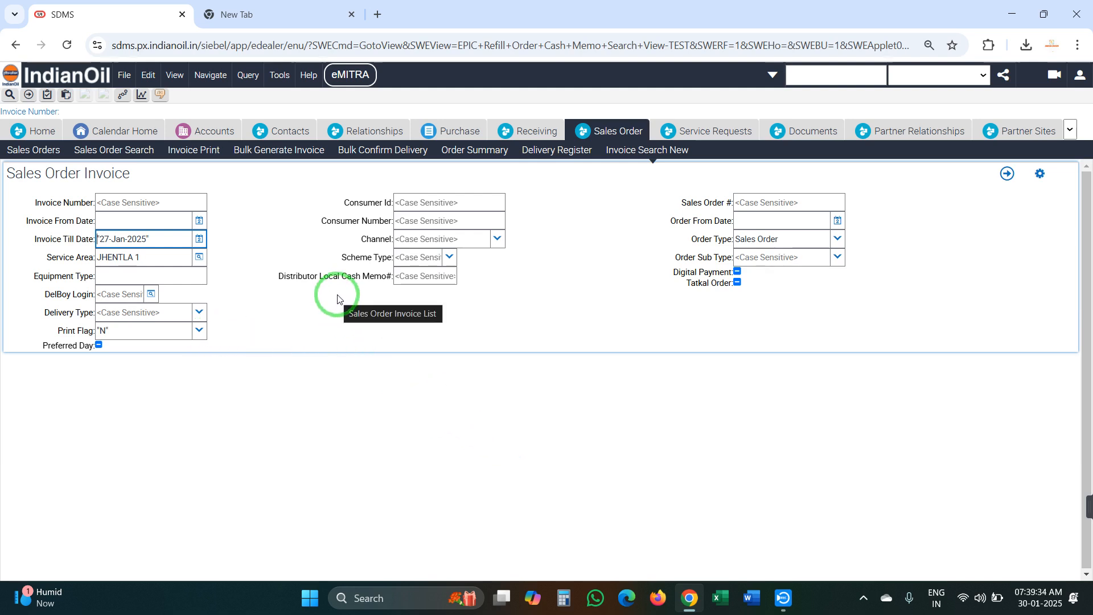
Create blank Excel workbook Book1, close the stray Firefox window, and return to the SDMS search
left_click(725, 595)
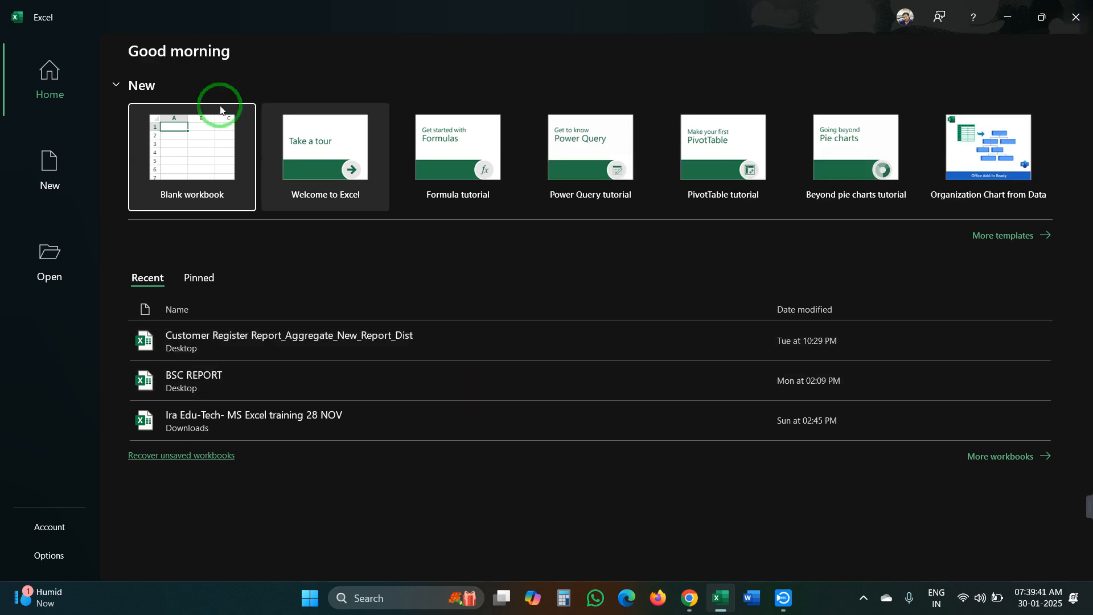
left_click(207, 141)
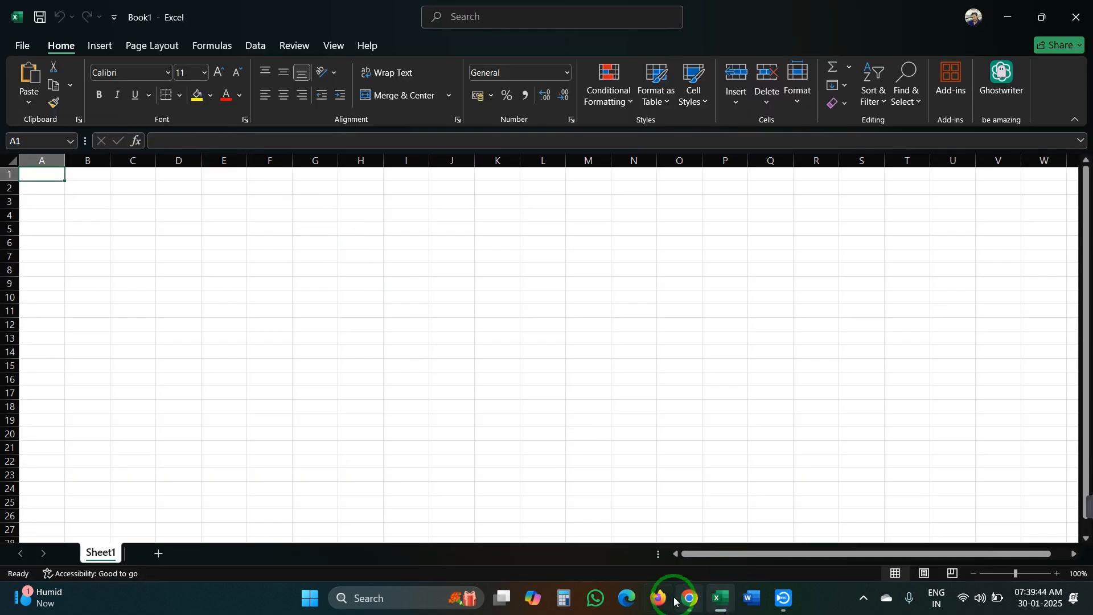
left_click(671, 599)
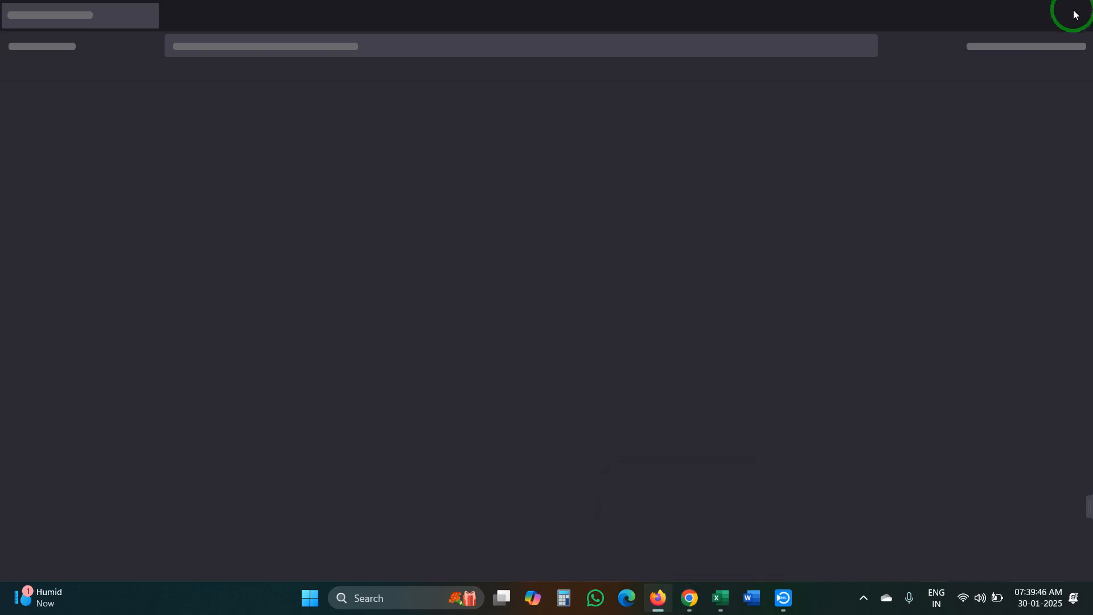
left_click(1078, 9)
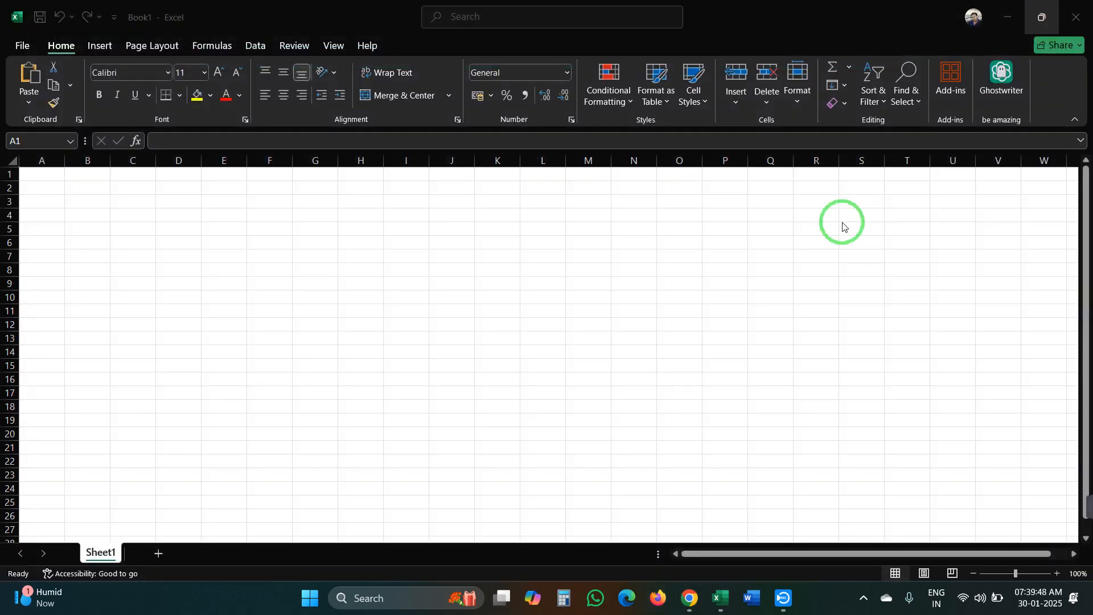
left_click(690, 599)
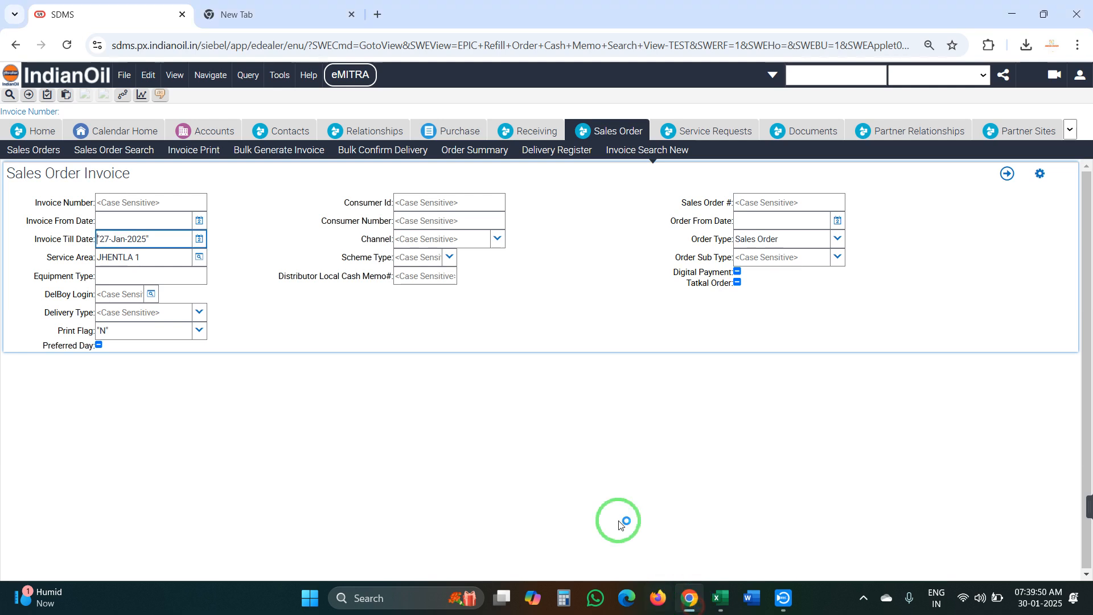
Rerun the invoice query filtered only by Print Flag N and select the first row's consumer number
left_click(664, 153)
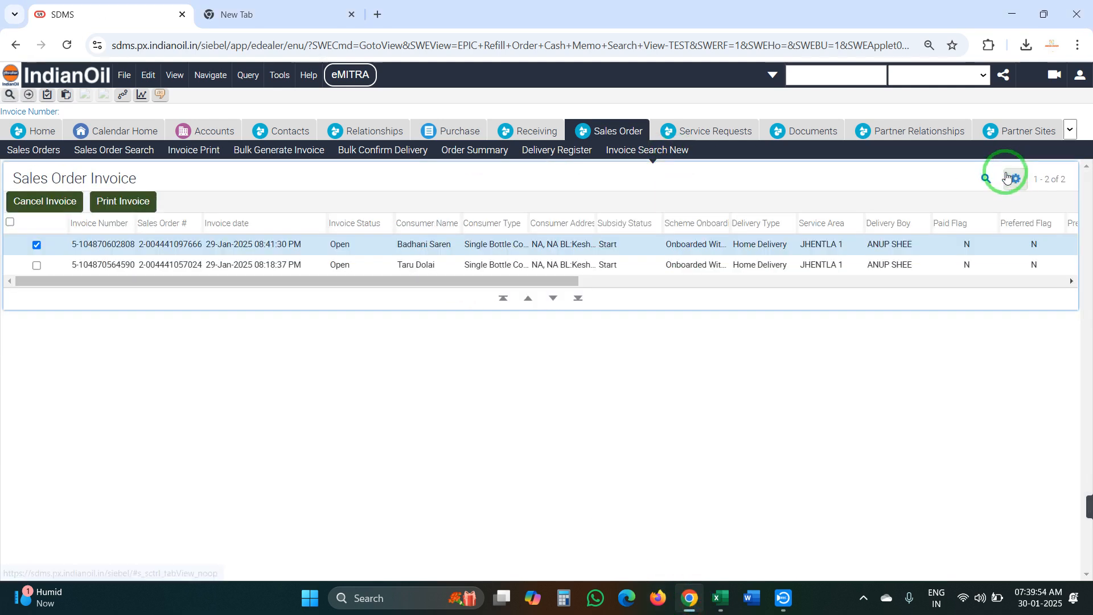
left_click(986, 175)
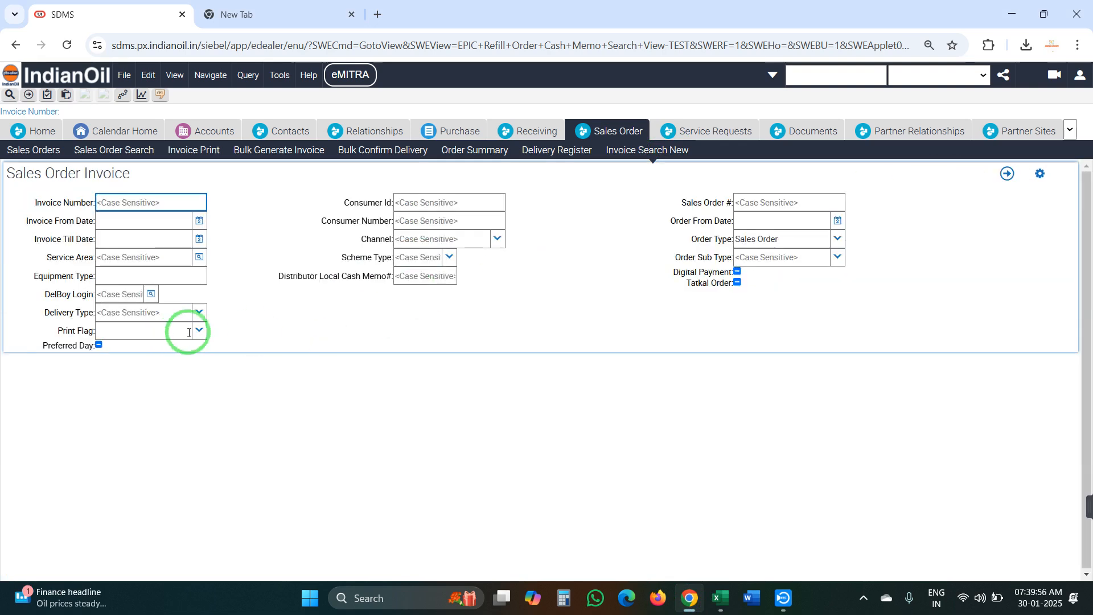
left_click(198, 331)
left_click(160, 349)
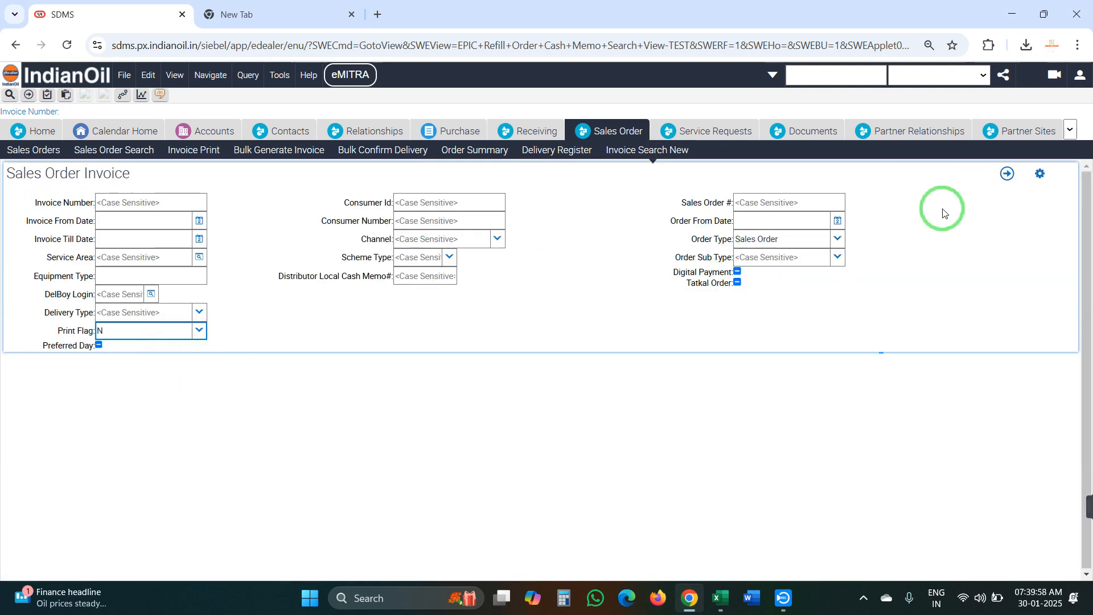
left_click(1005, 175)
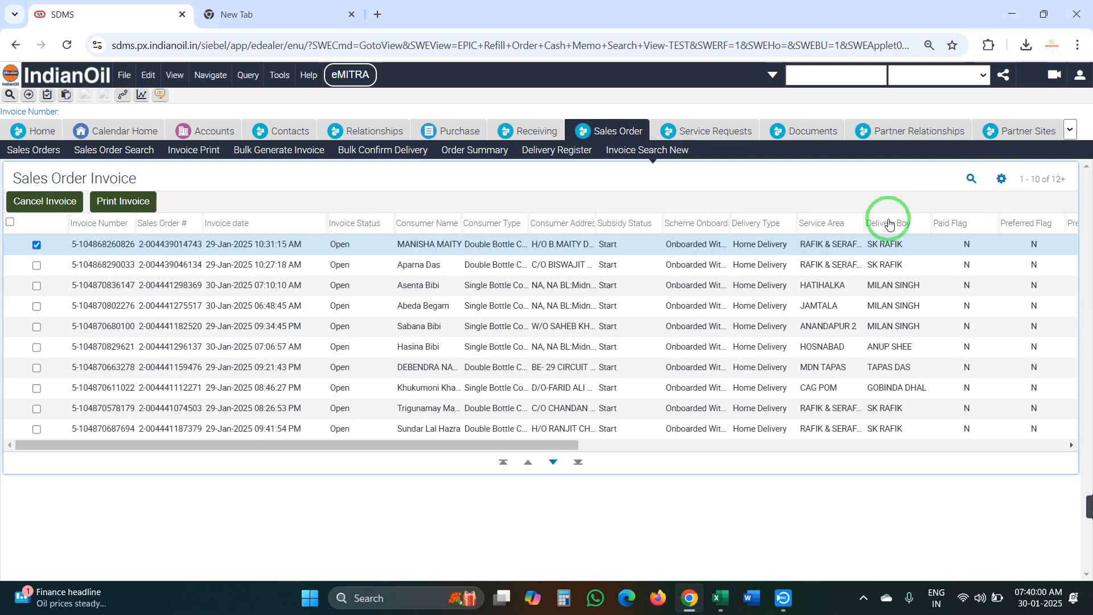
left_click_drag(471, 445, 881, 448)
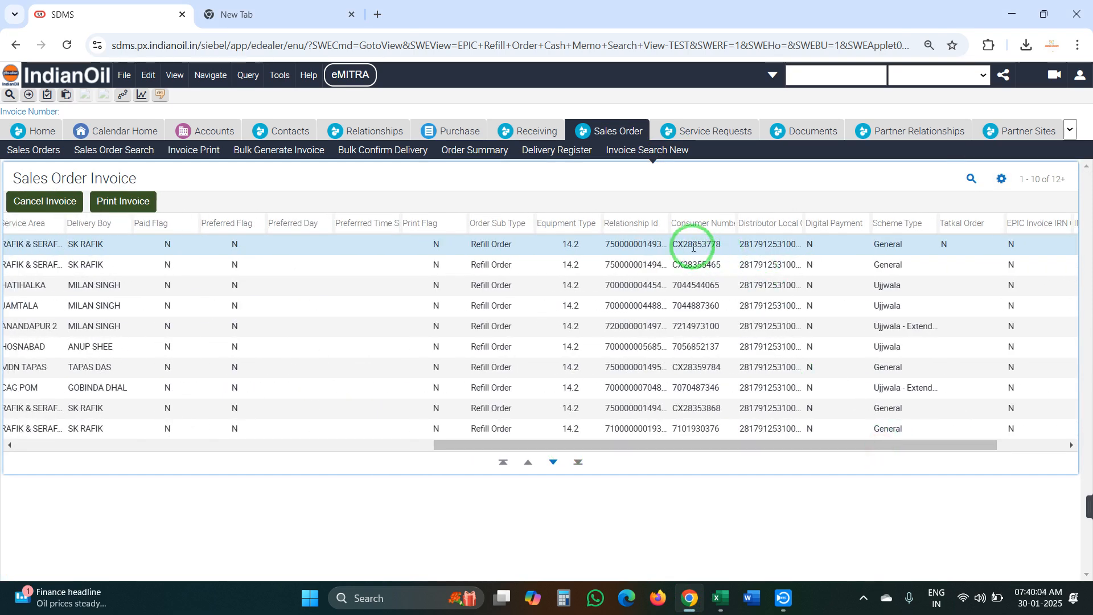
left_click(692, 246)
key("ctrl+c")
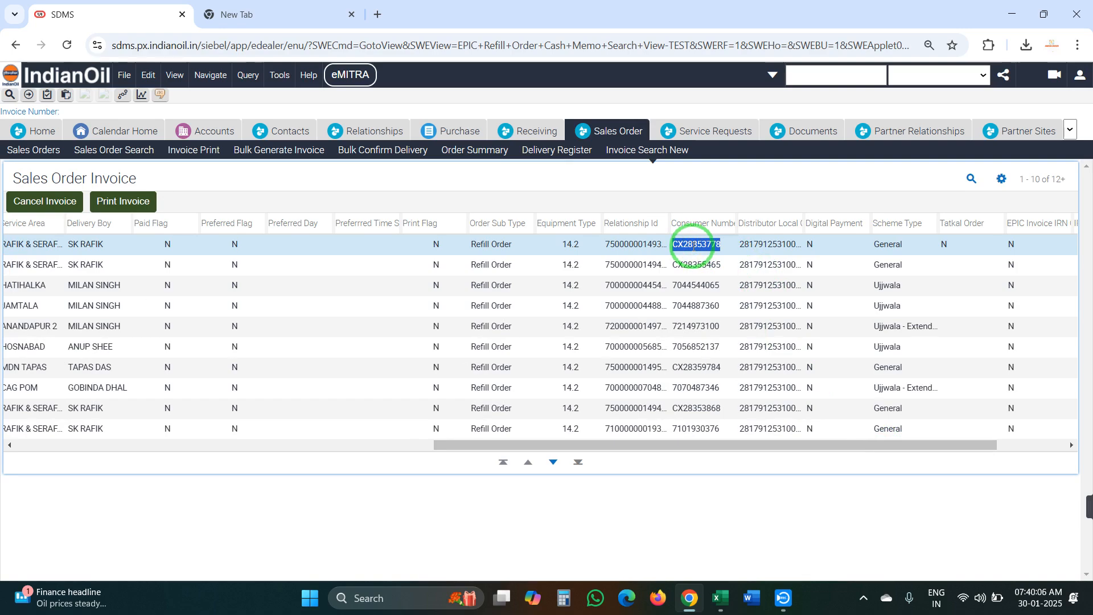
Paste the first two consumer numbers from the invoice list into cells D4 and D5
left_click(719, 598)
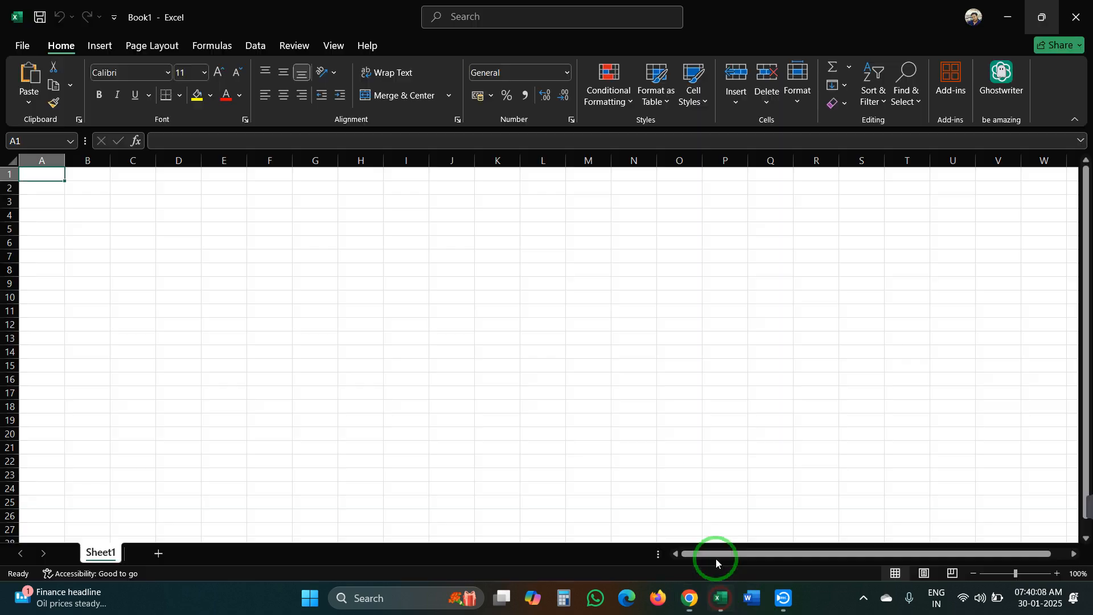
left_click(171, 218)
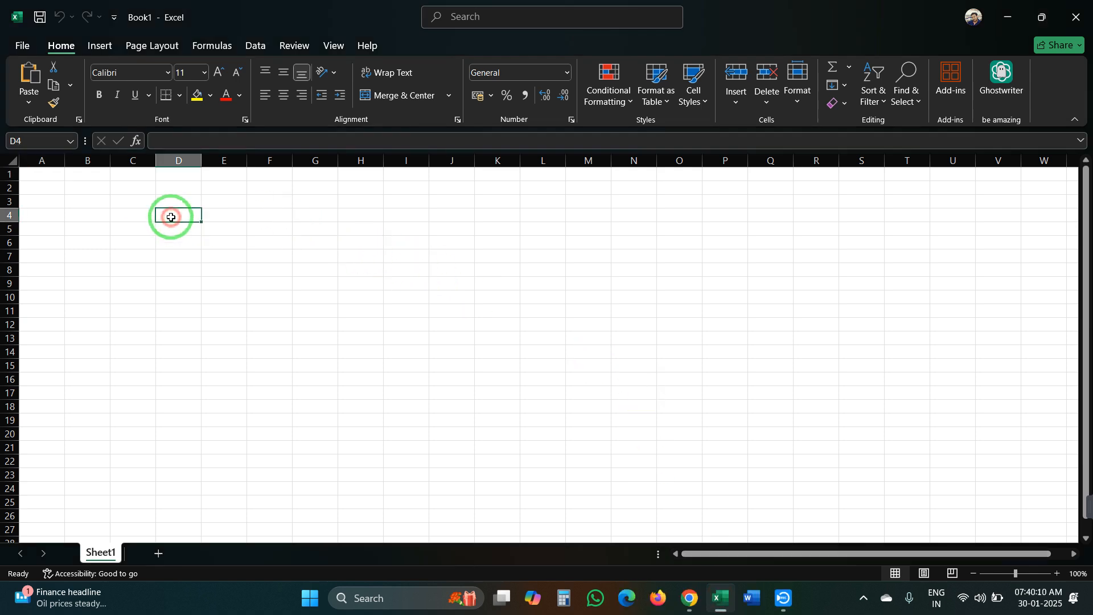
key("ctrl+v")
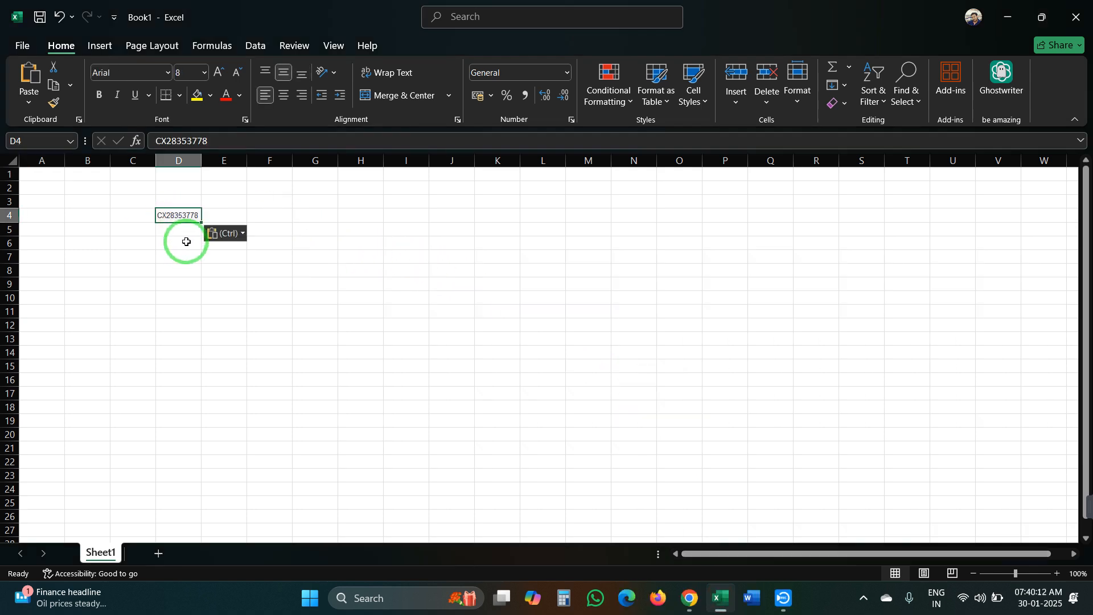
left_click(690, 599)
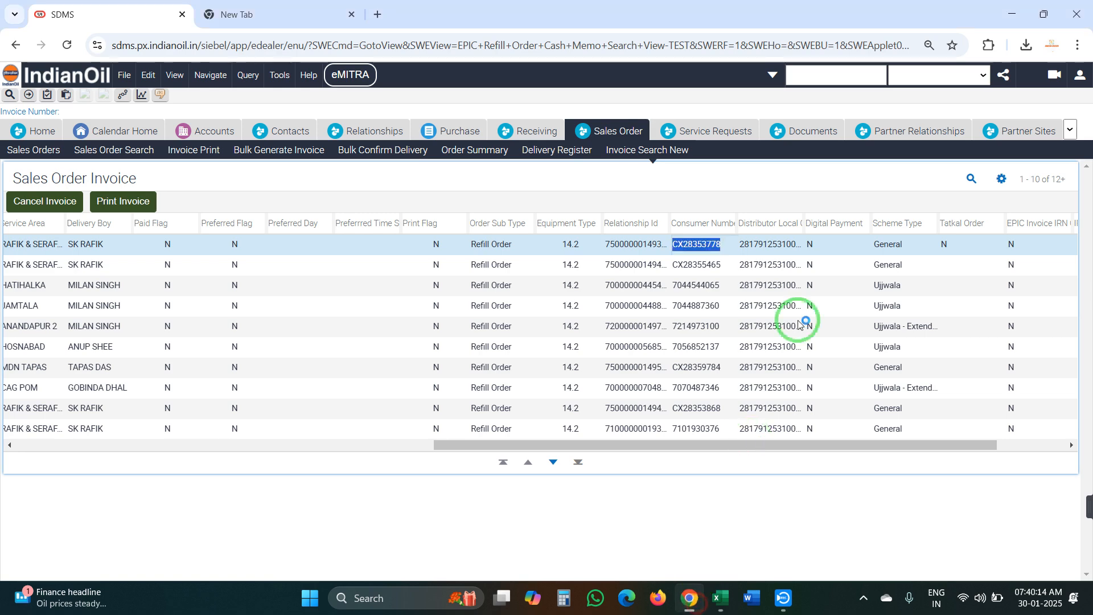
left_click(699, 263)
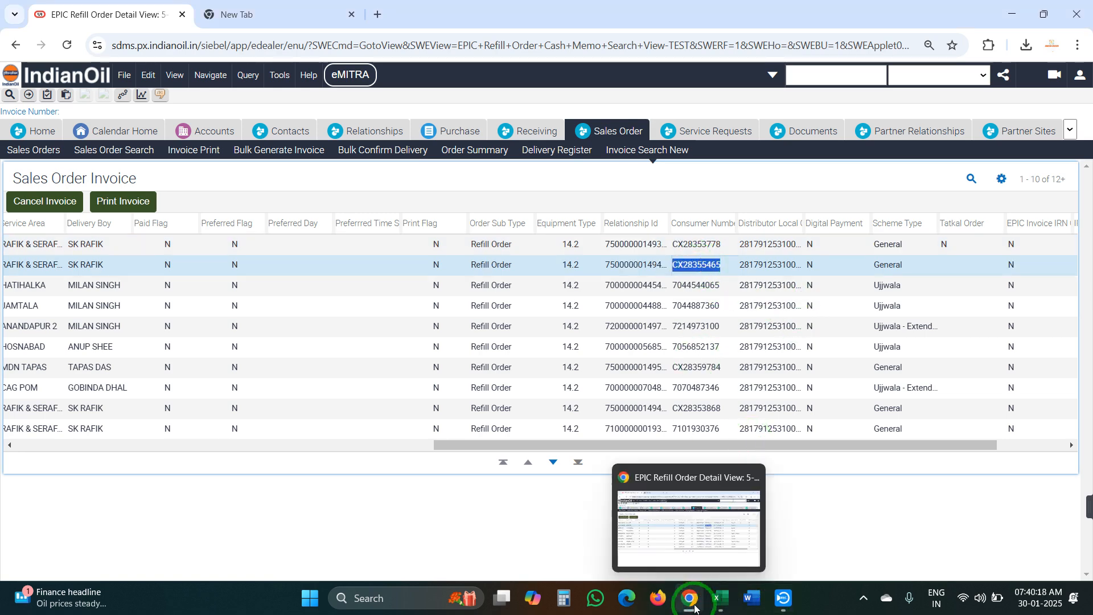
left_click(692, 602)
left_click(689, 598)
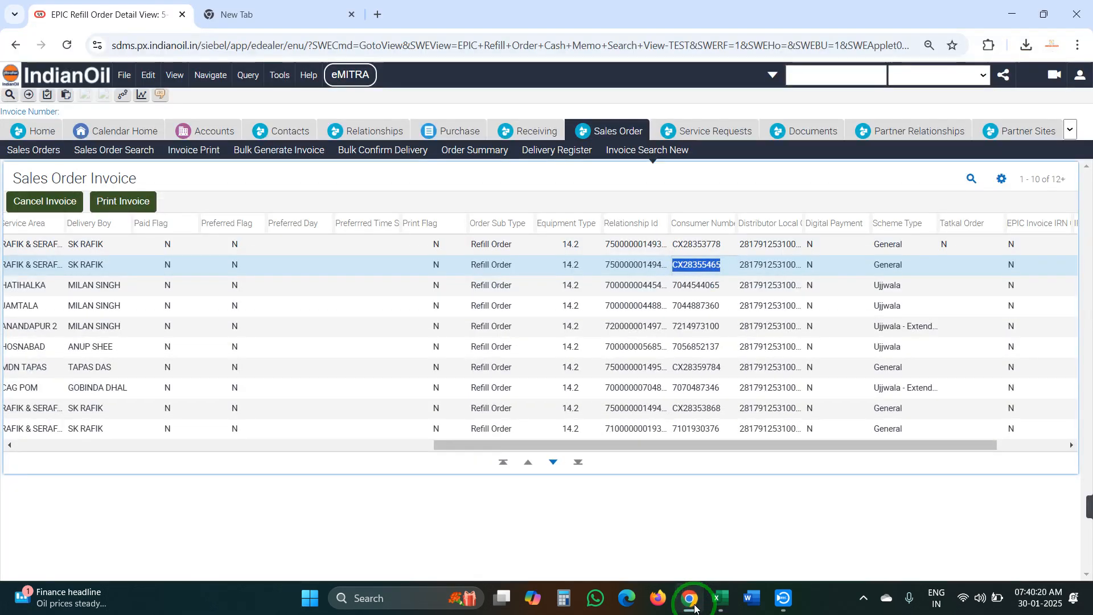
left_click(721, 598)
left_click(172, 228)
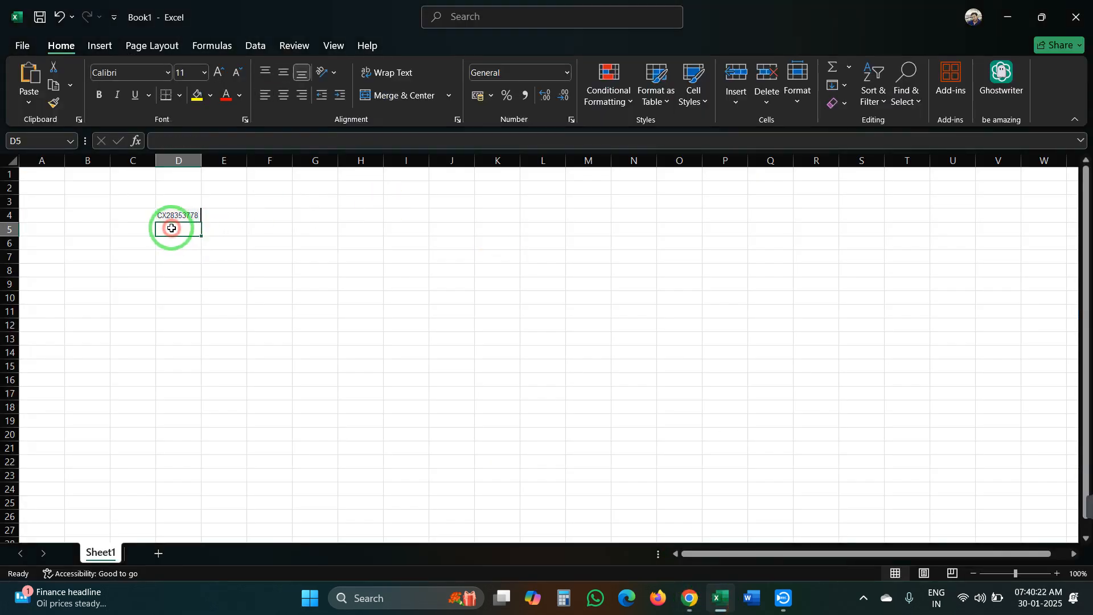
key("ctrl")
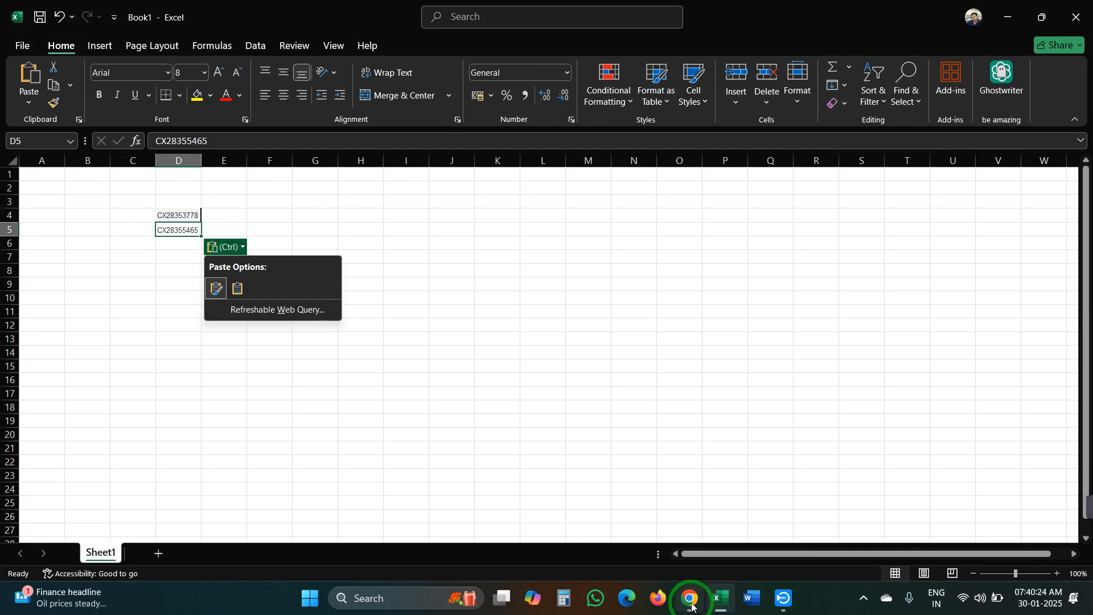
left_click(720, 605)
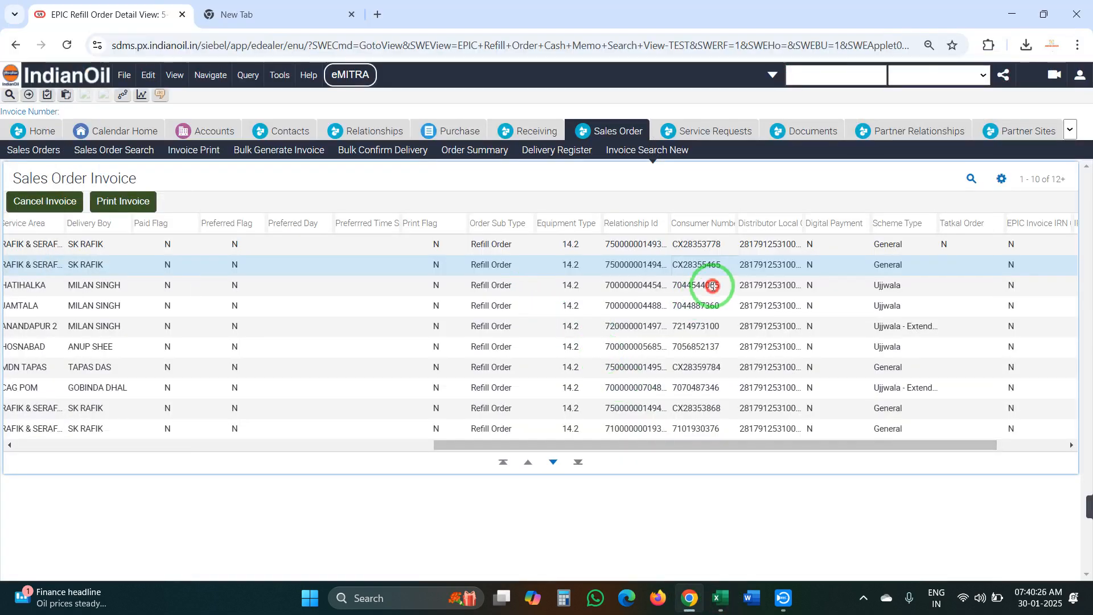
double_click(713, 286)
key("ctrl+c")
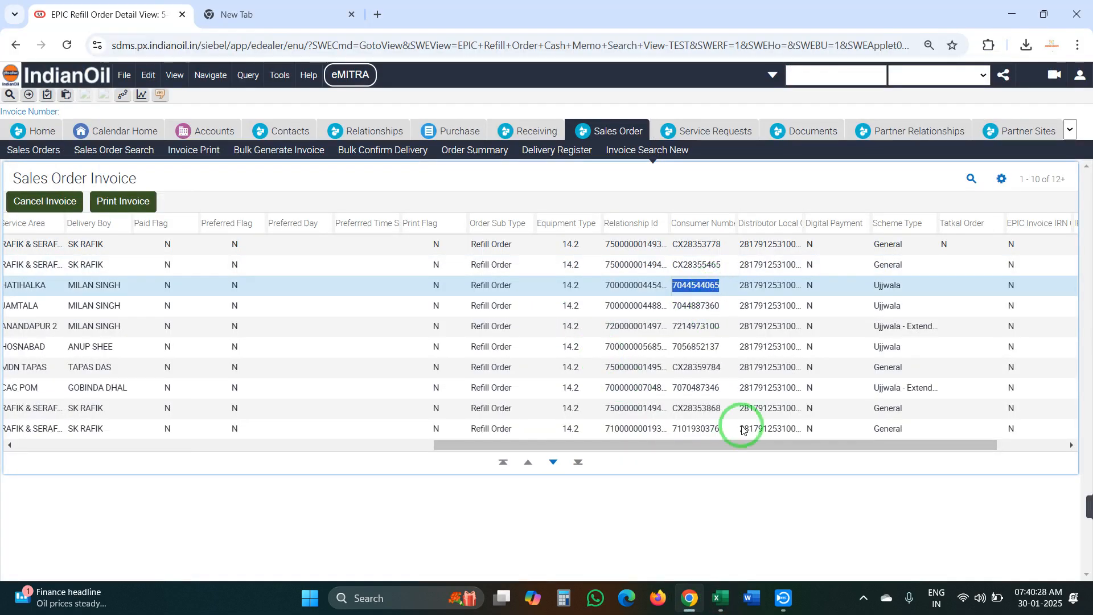
left_click(713, 600)
left_click(720, 597)
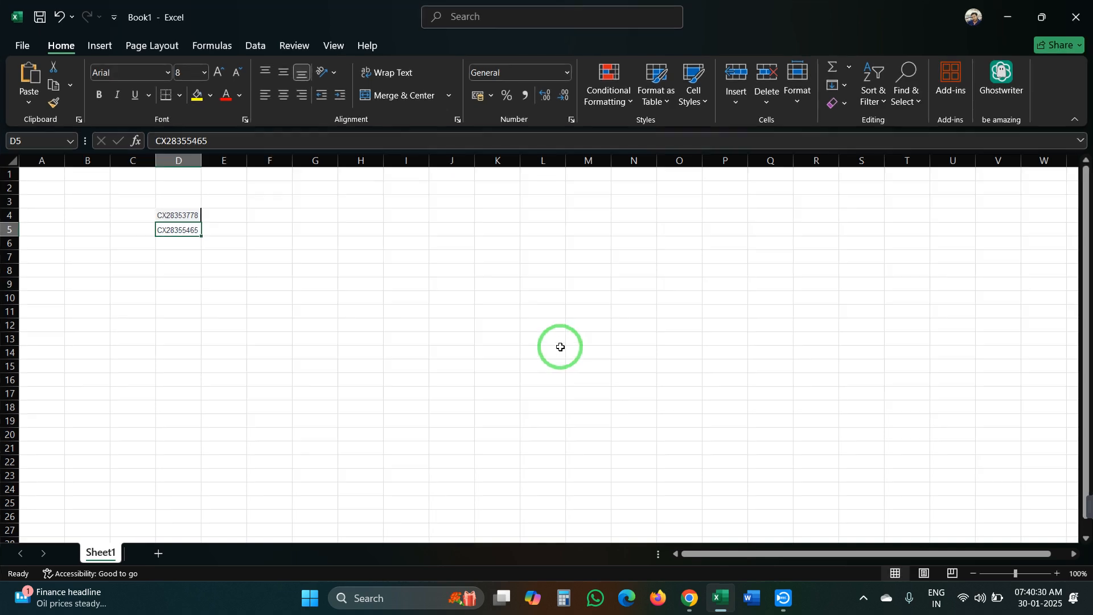
left_click(188, 248)
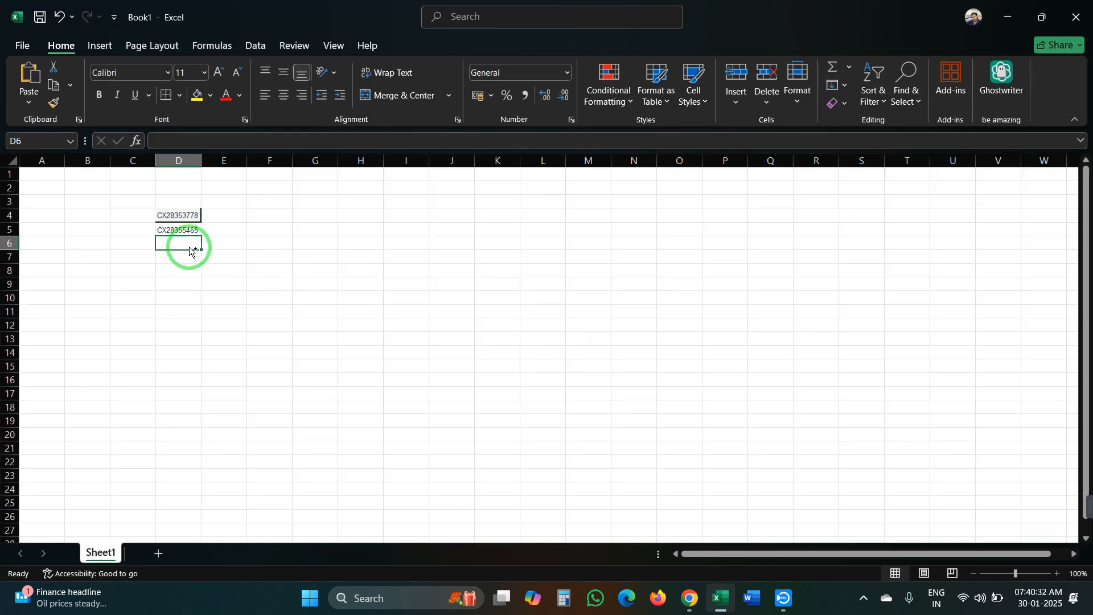
key("ctrl+v")
left_click(720, 600)
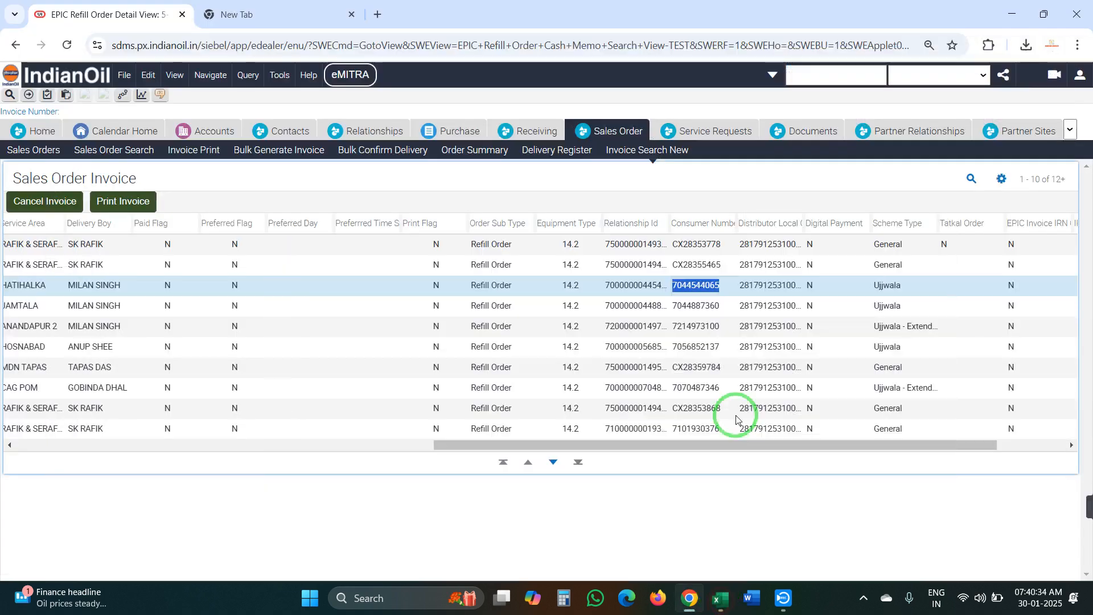
left_click(691, 305)
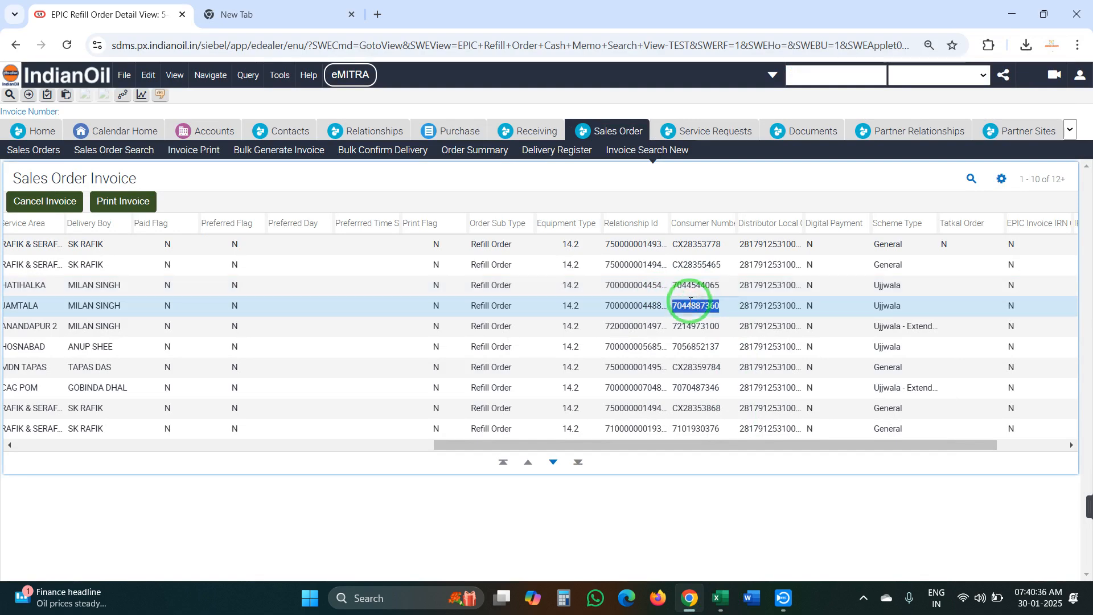
left_click(716, 602)
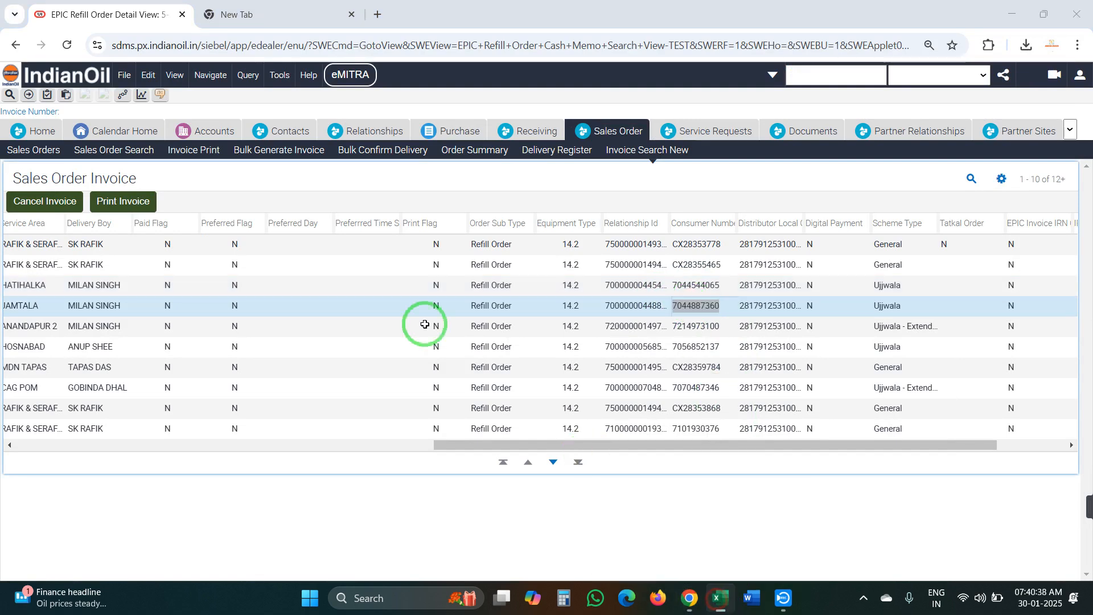
left_click(178, 256)
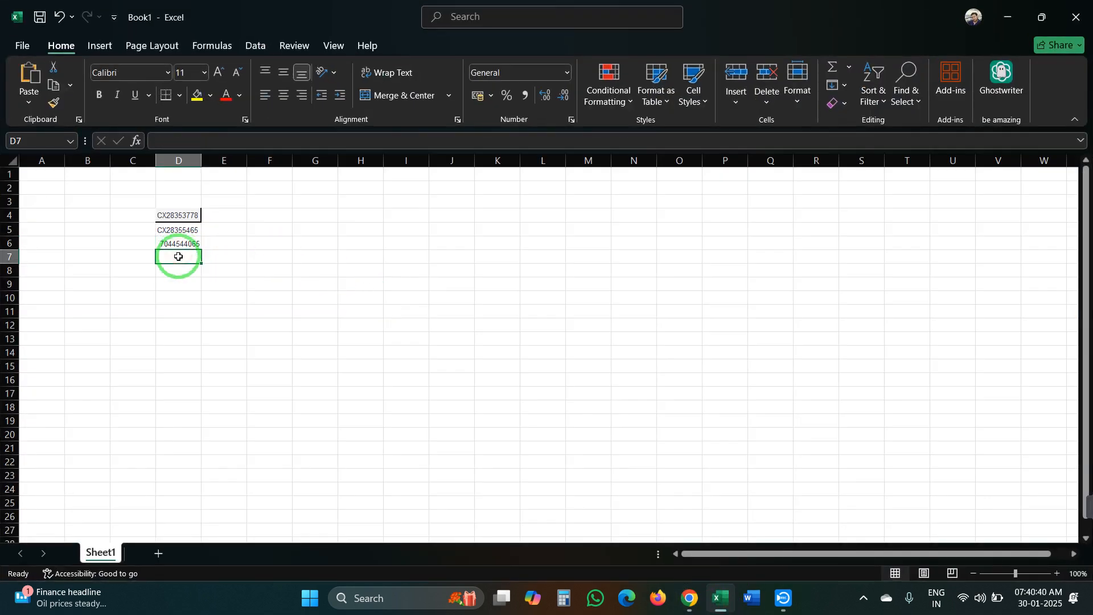
key("ctrl+v")
left_click(719, 596)
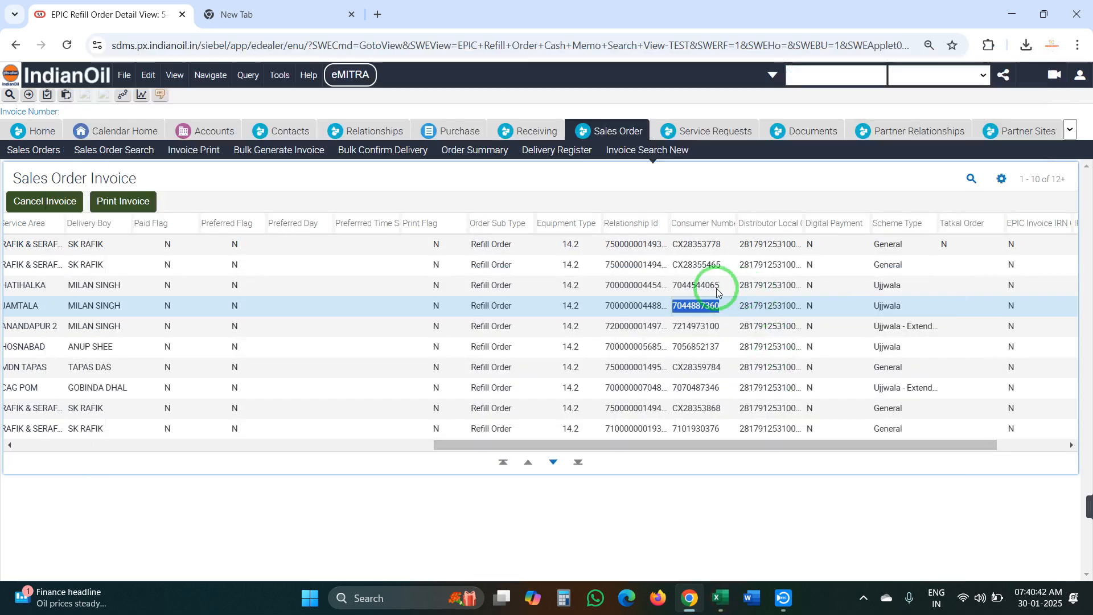
double_click(694, 326)
key("ctrl+c")
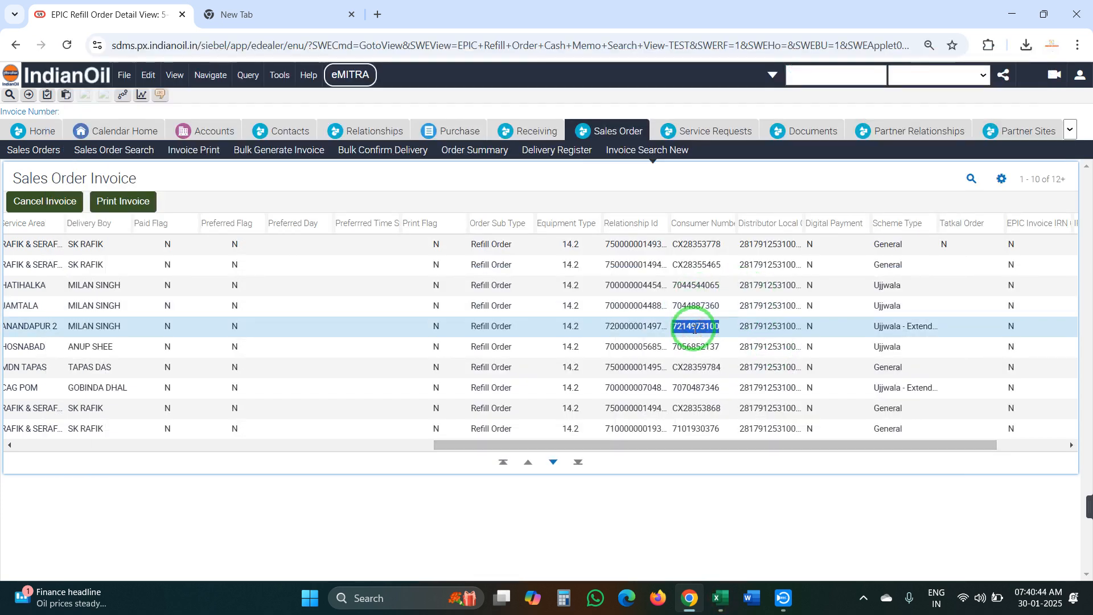
left_click(716, 602)
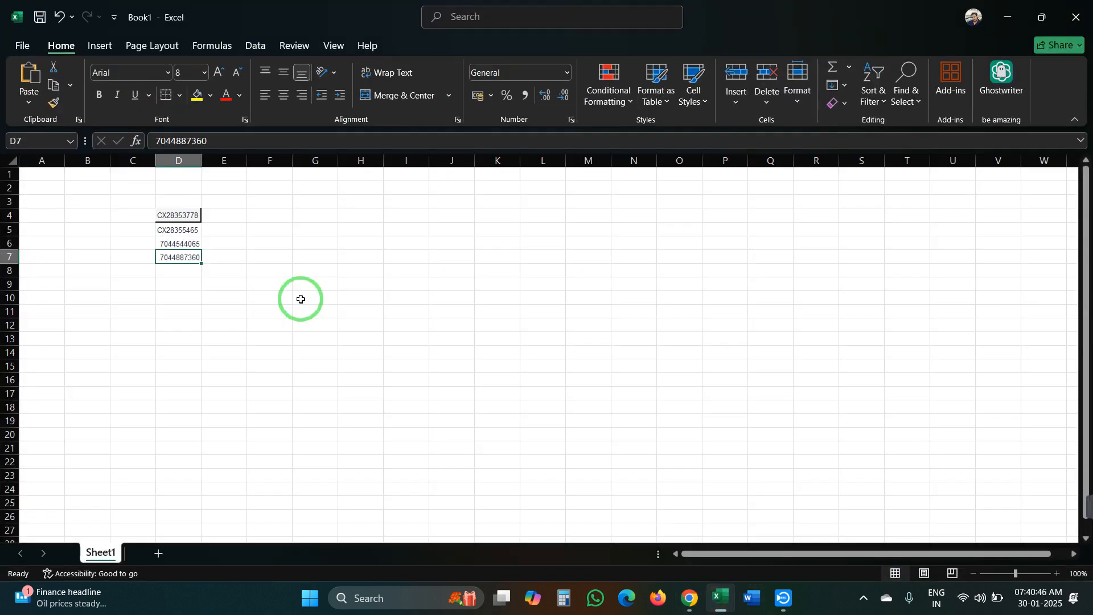
left_click(178, 272)
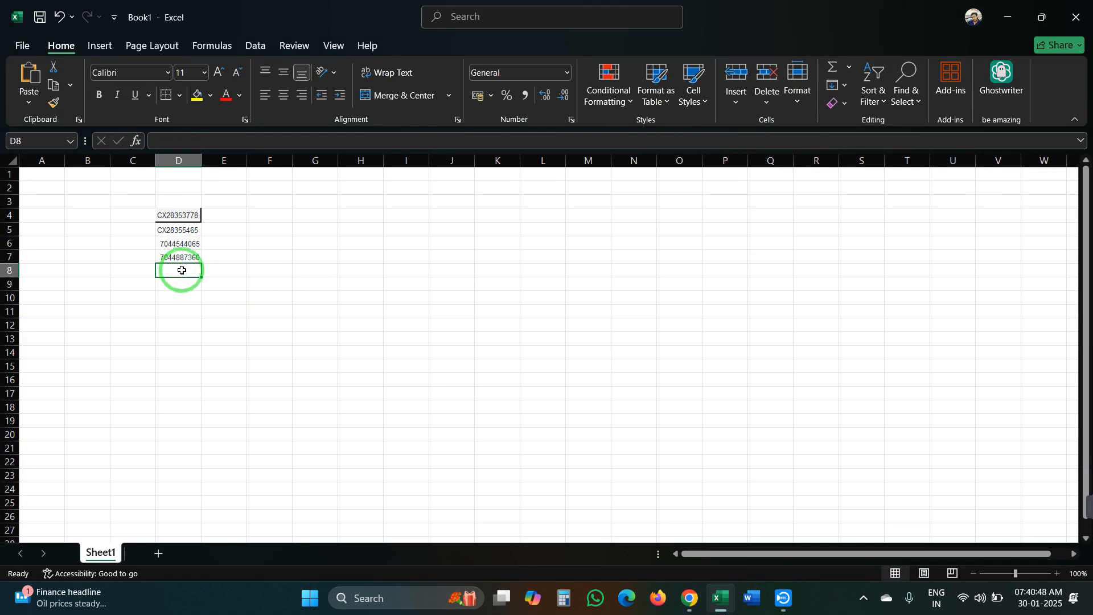
key("ctrl+v")
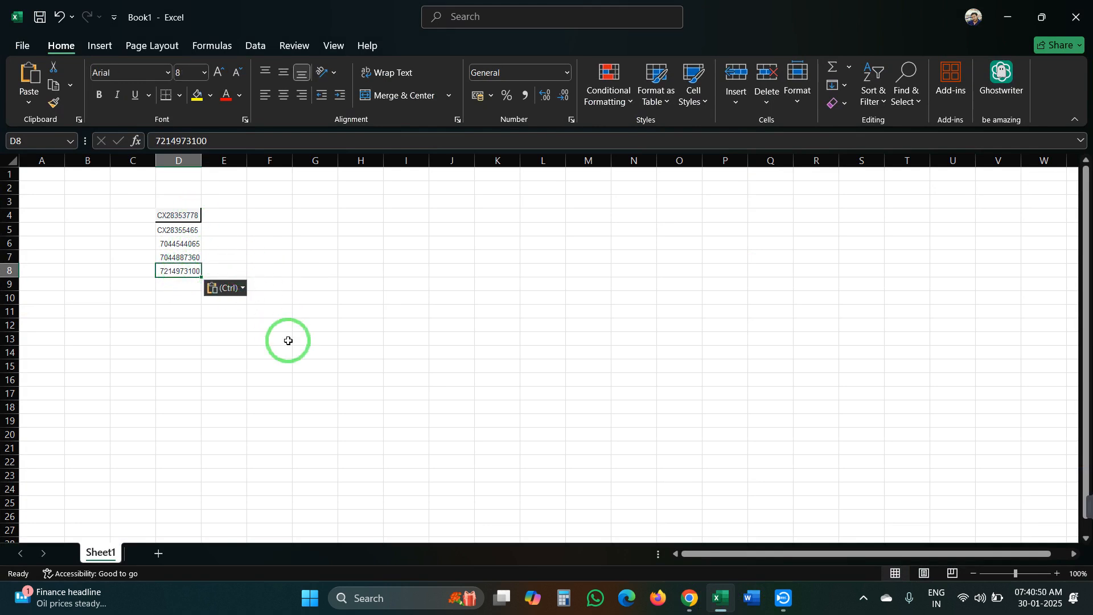
Review the numbers in D4–D8 and set cell D4 to No Border
left_click(193, 215)
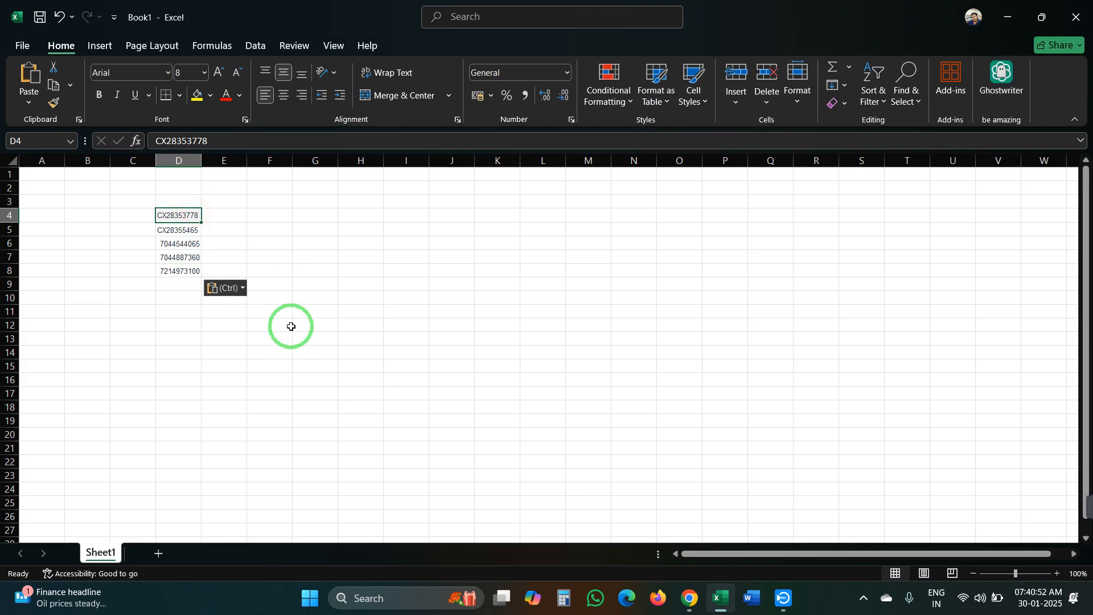
left_click(194, 228)
left_click(187, 248)
left_click(193, 270)
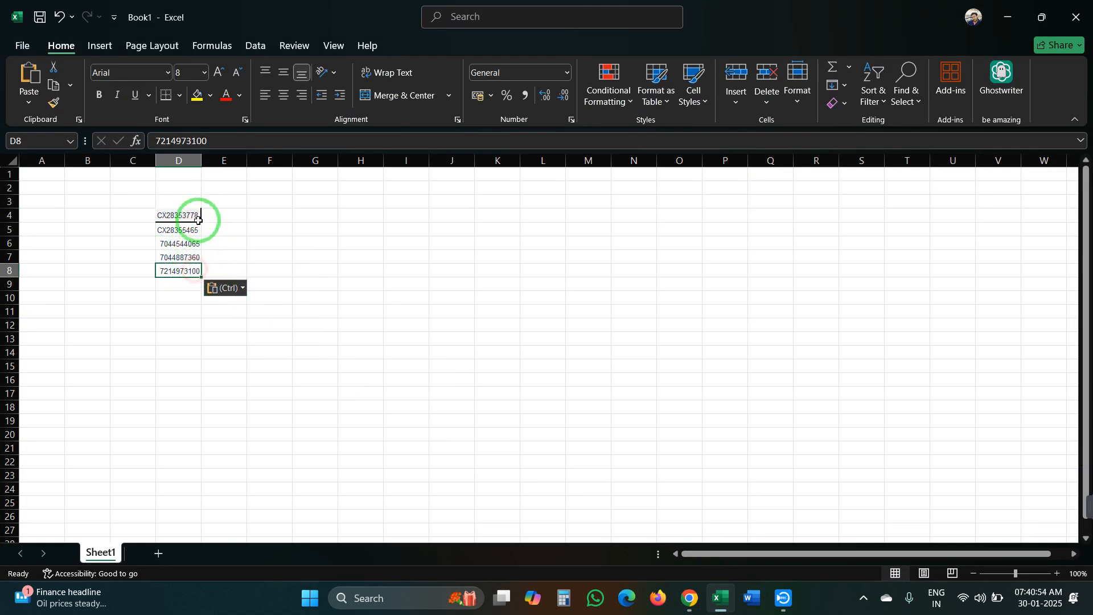
left_click(194, 216)
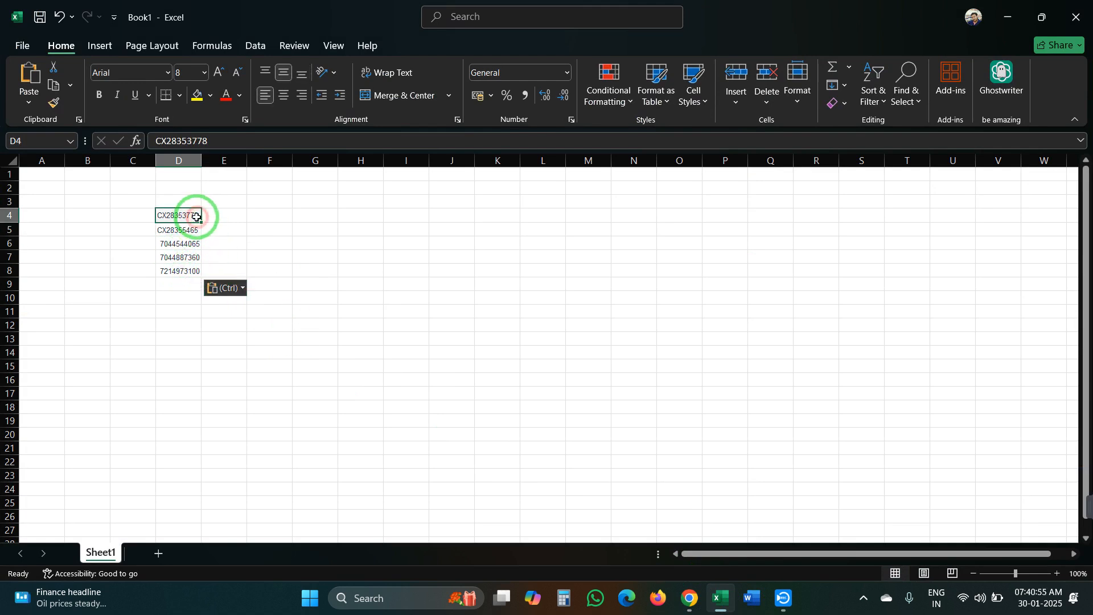
left_click(179, 95)
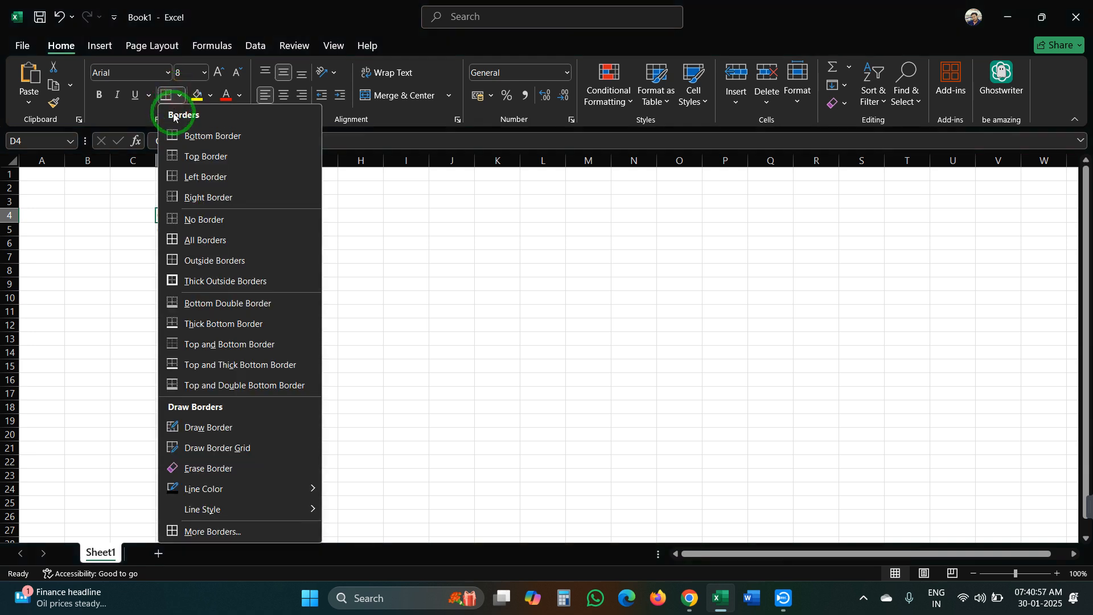
left_click(204, 219)
left_click(212, 243)
left_click(193, 284)
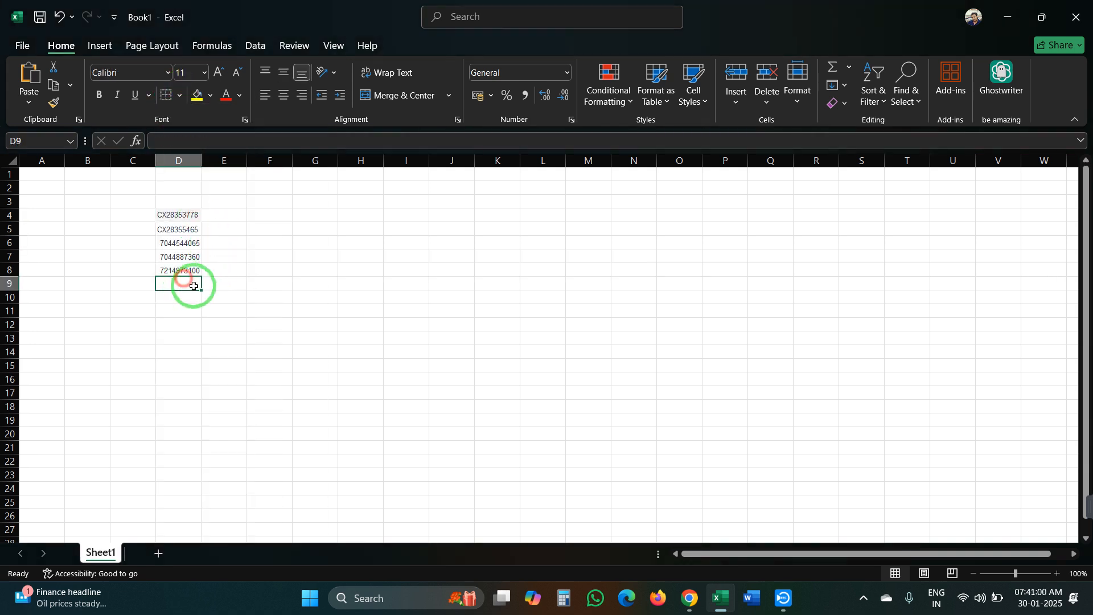
left_click(726, 596)
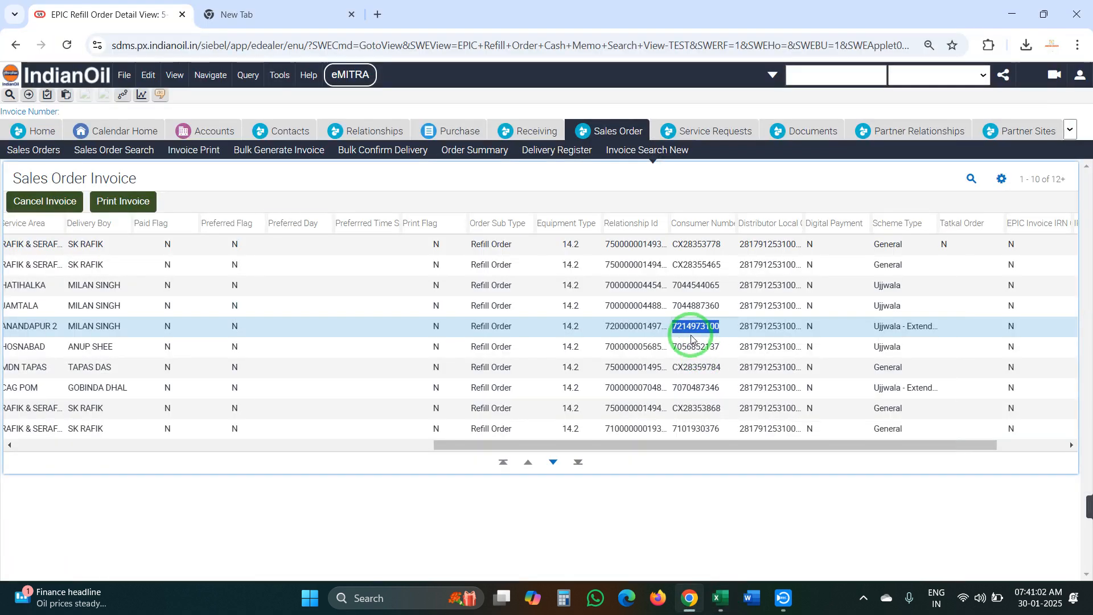
double_click(695, 347)
key("ctrl+c")
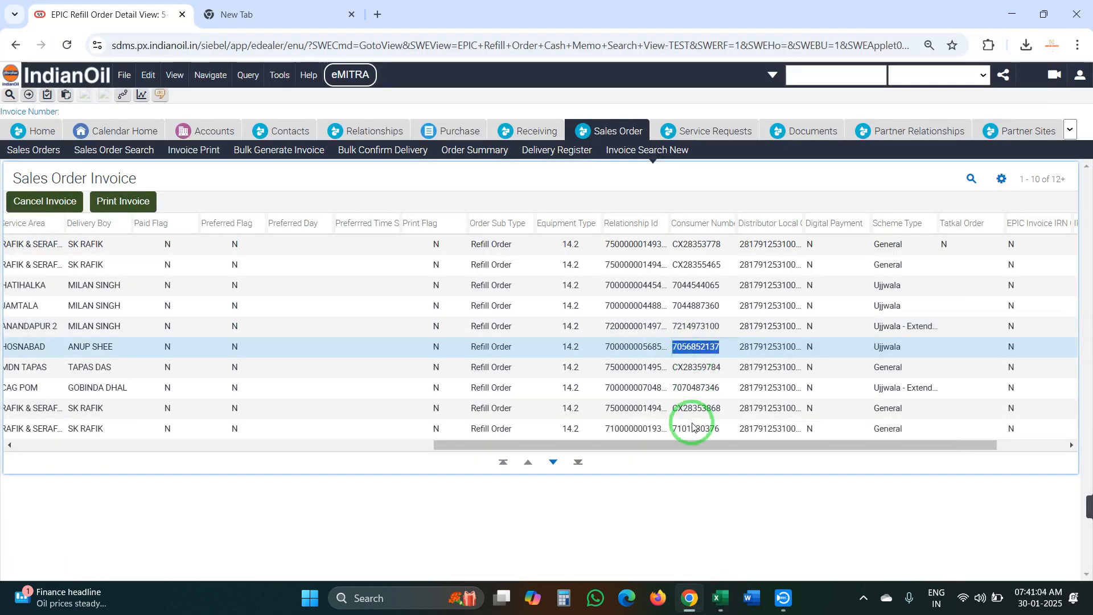
left_click(719, 605)
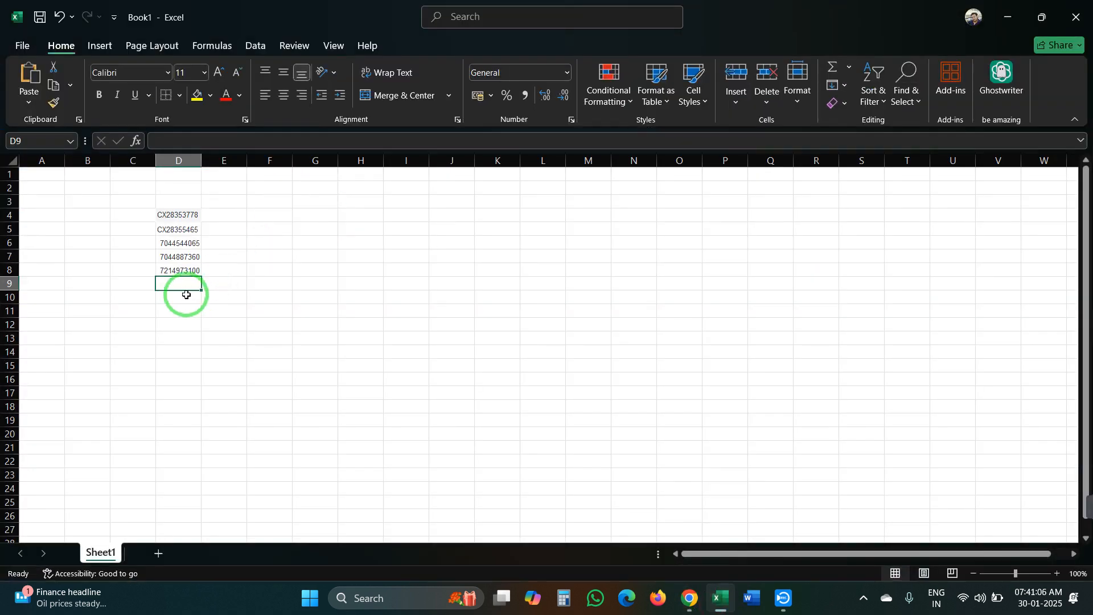
key("ctrl+v")
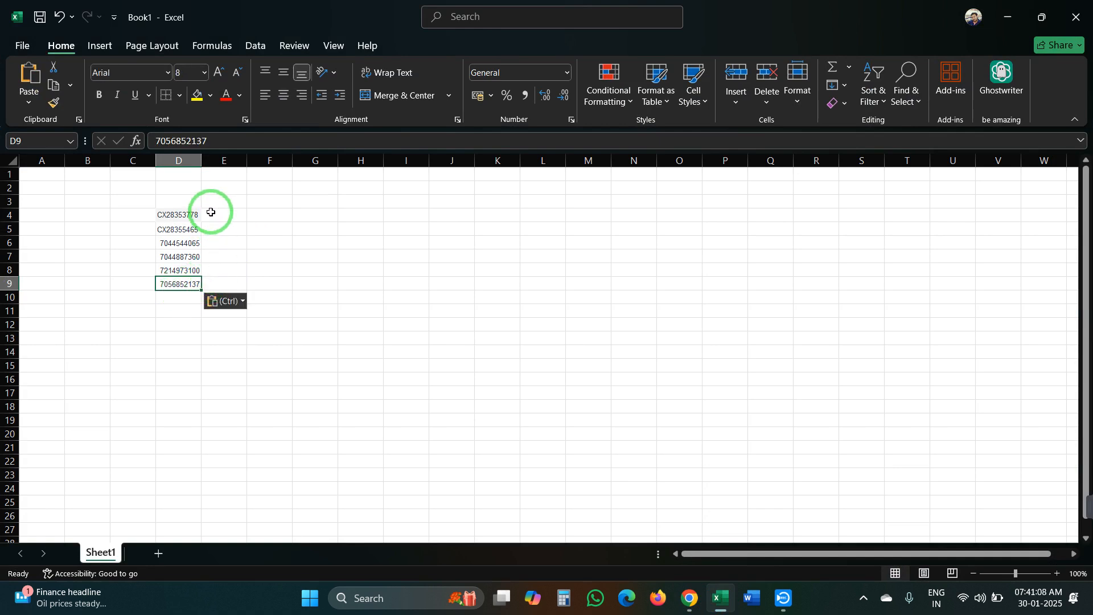
Enter OR in E4, fill it down to E8, and copy the D4:E9 block
left_click(213, 216)
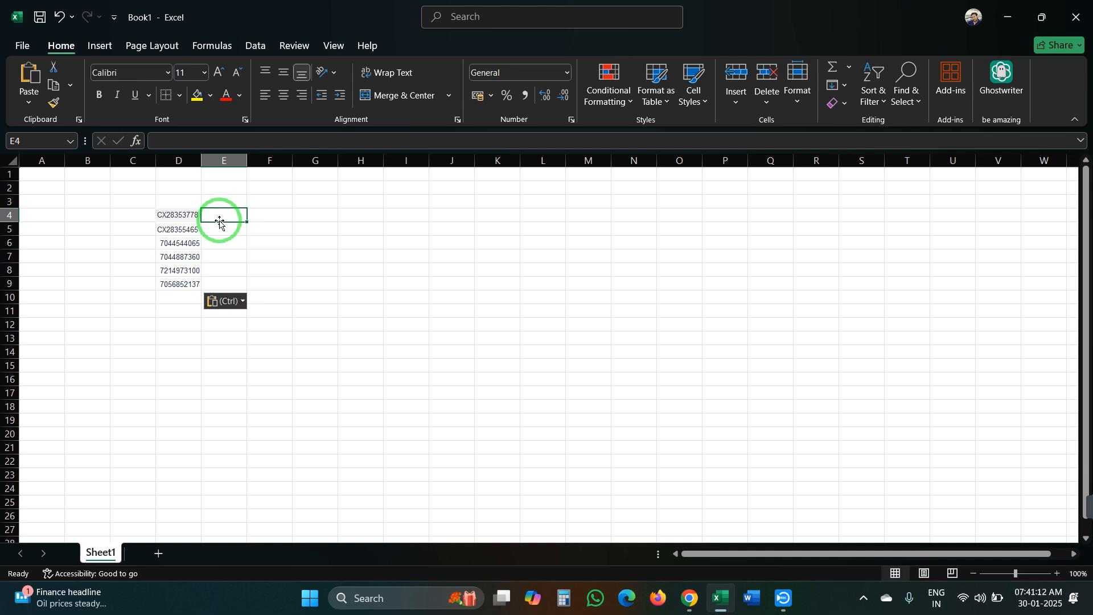
type("OR")
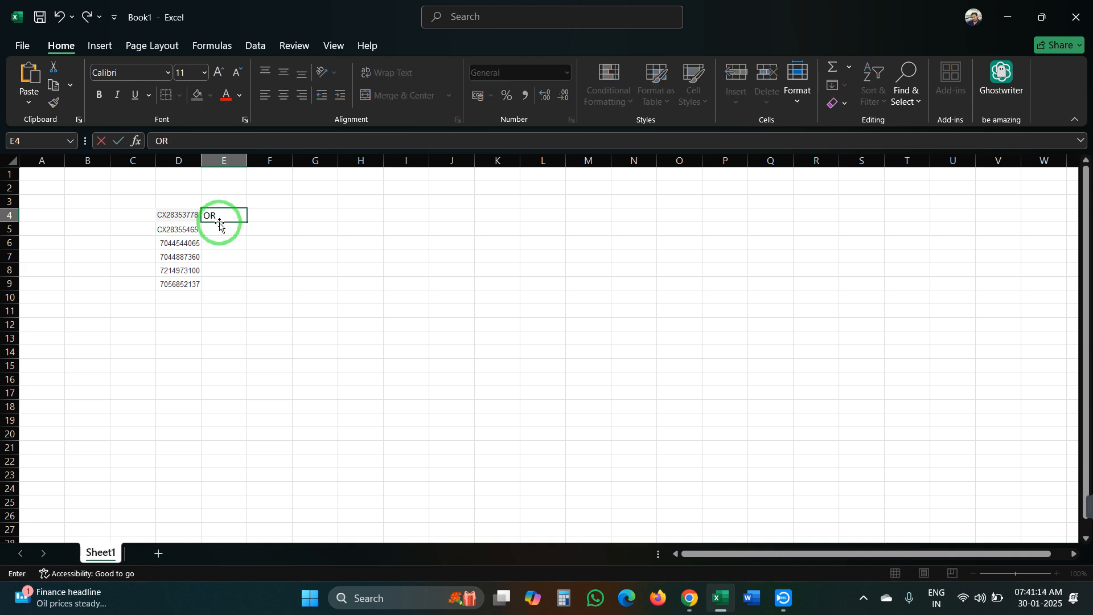
left_click(220, 230)
left_click(227, 217)
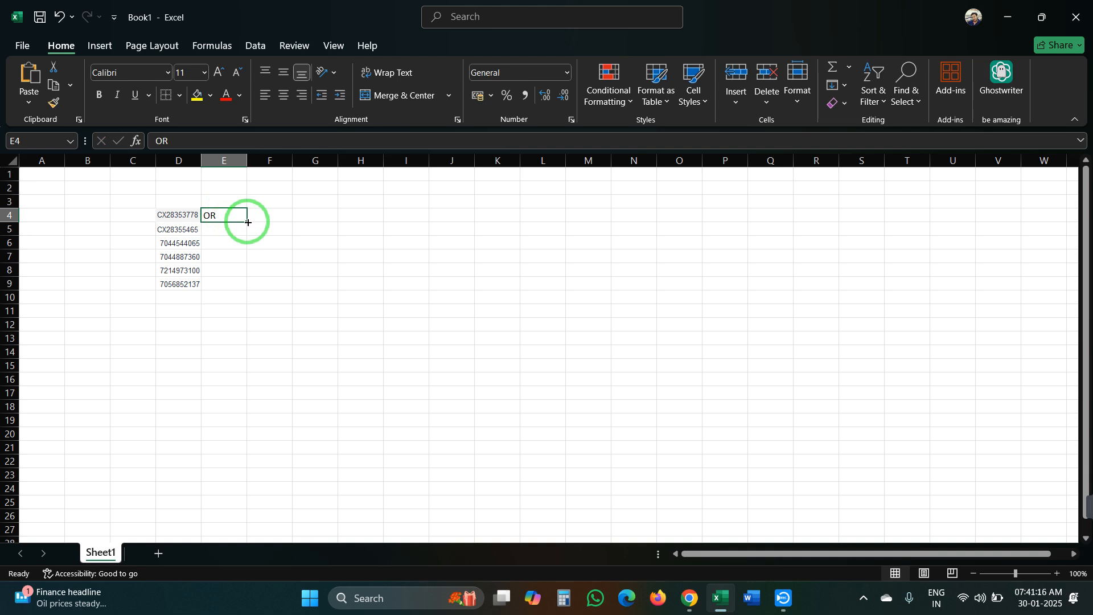
left_click_drag(248, 223, 244, 275)
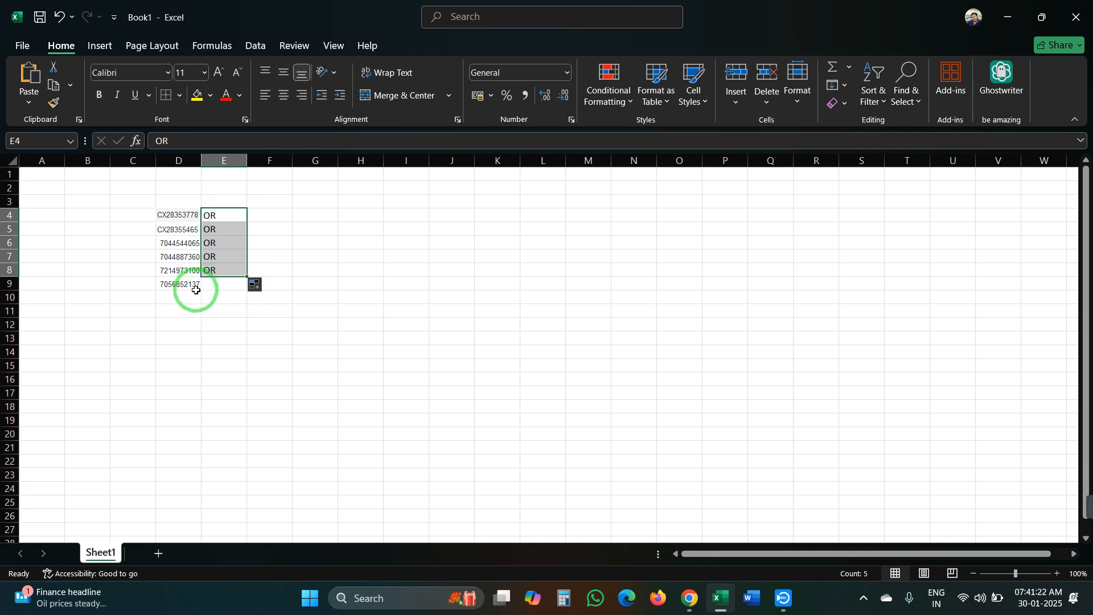
left_click_drag(162, 215, 202, 283)
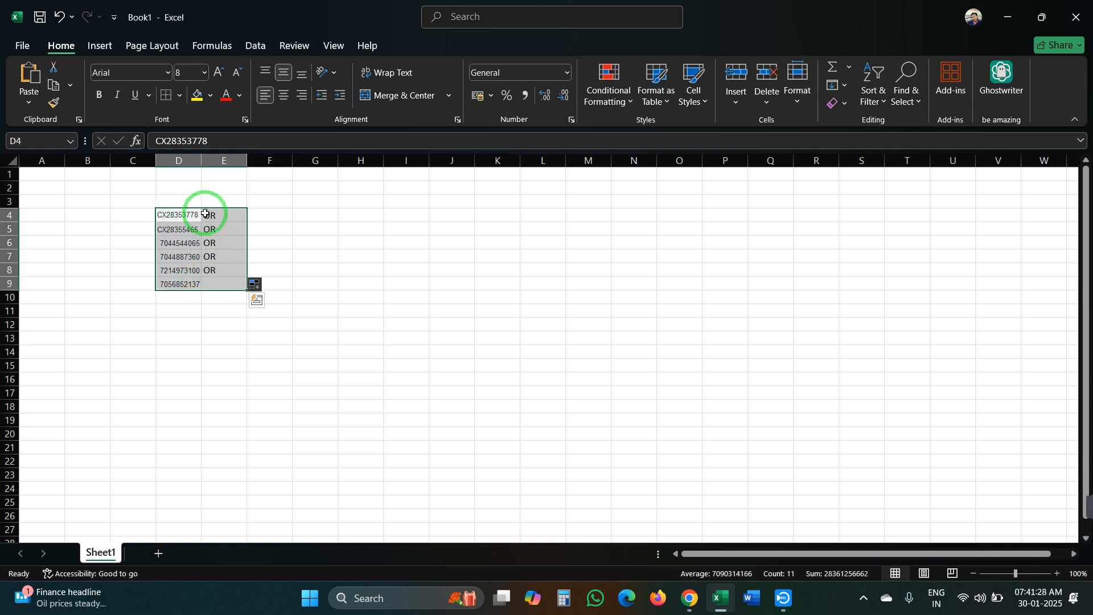
key("ctrl+c")
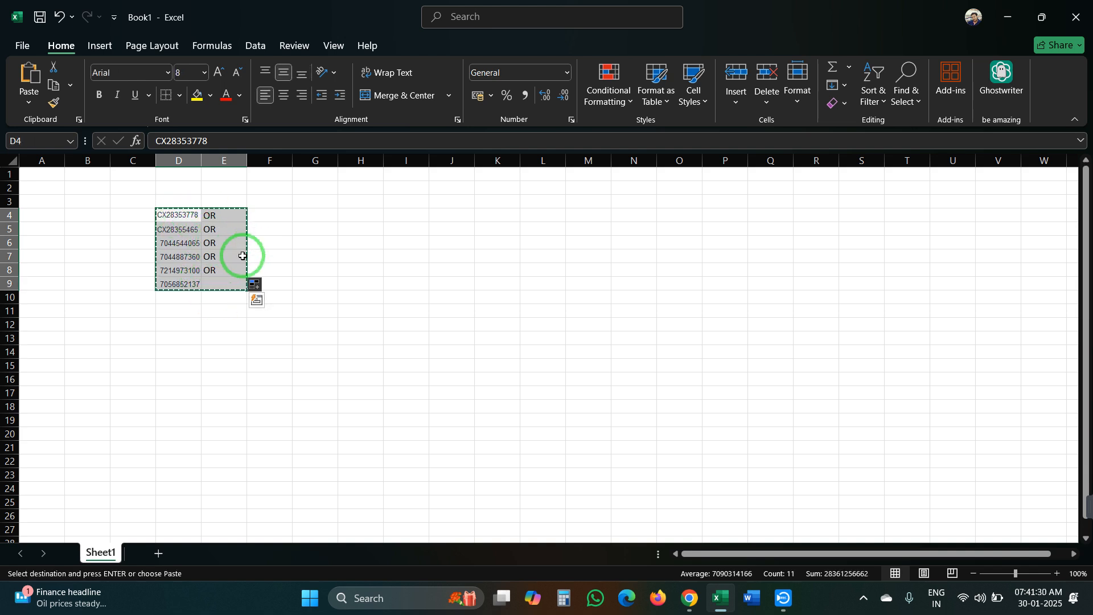
Paste the OR-joined numbers into Consumer Number in a new invoice query and run it, returning 6 invoices
left_click(699, 604)
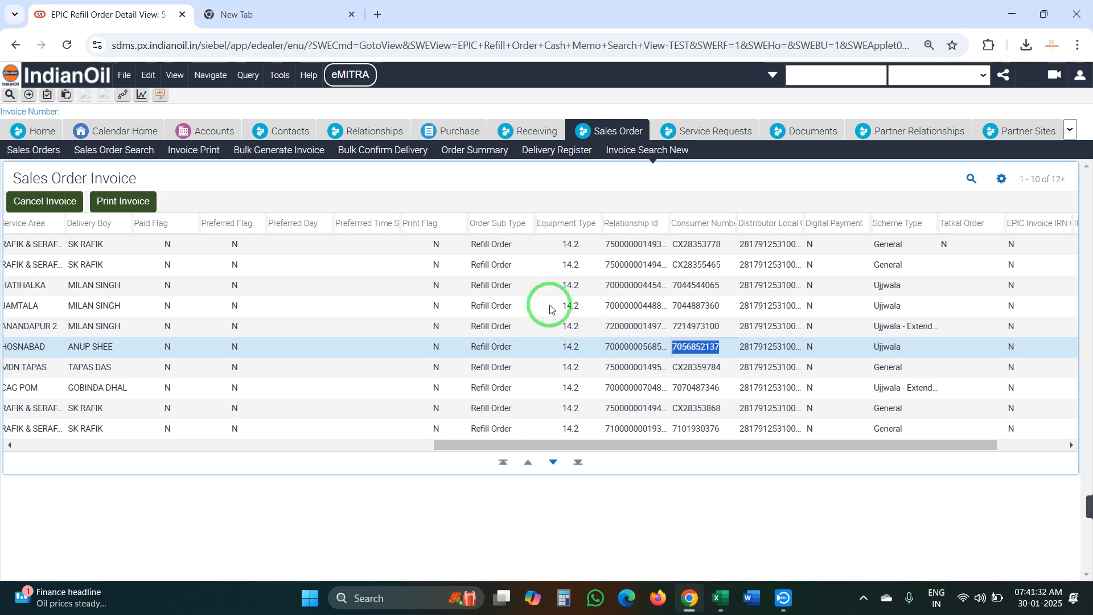
left_click(673, 162)
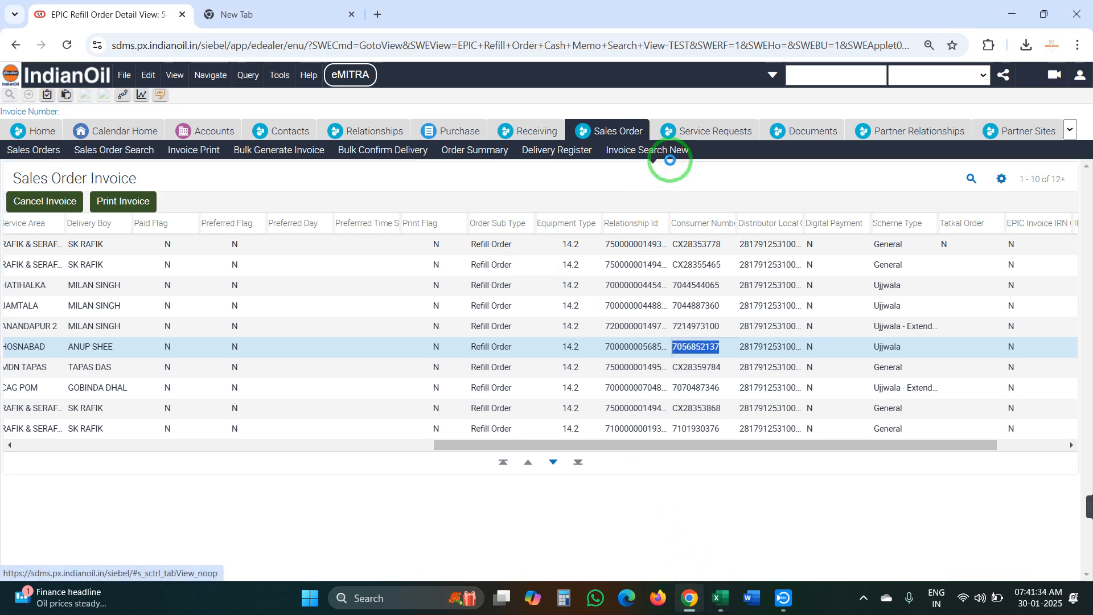
left_click(971, 178)
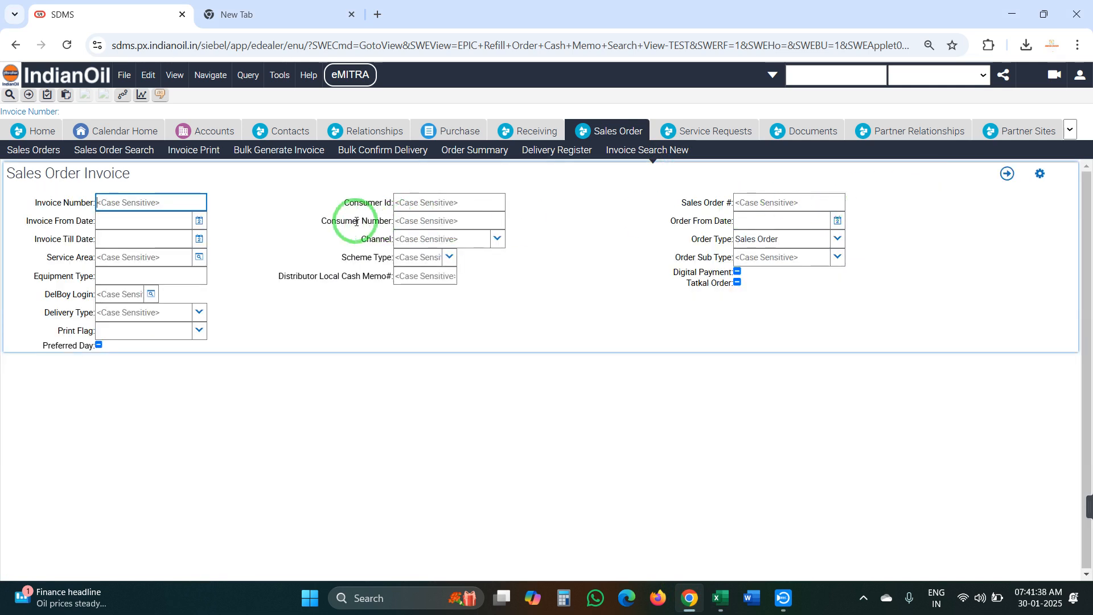
left_click(415, 221)
key("ctrl+v")
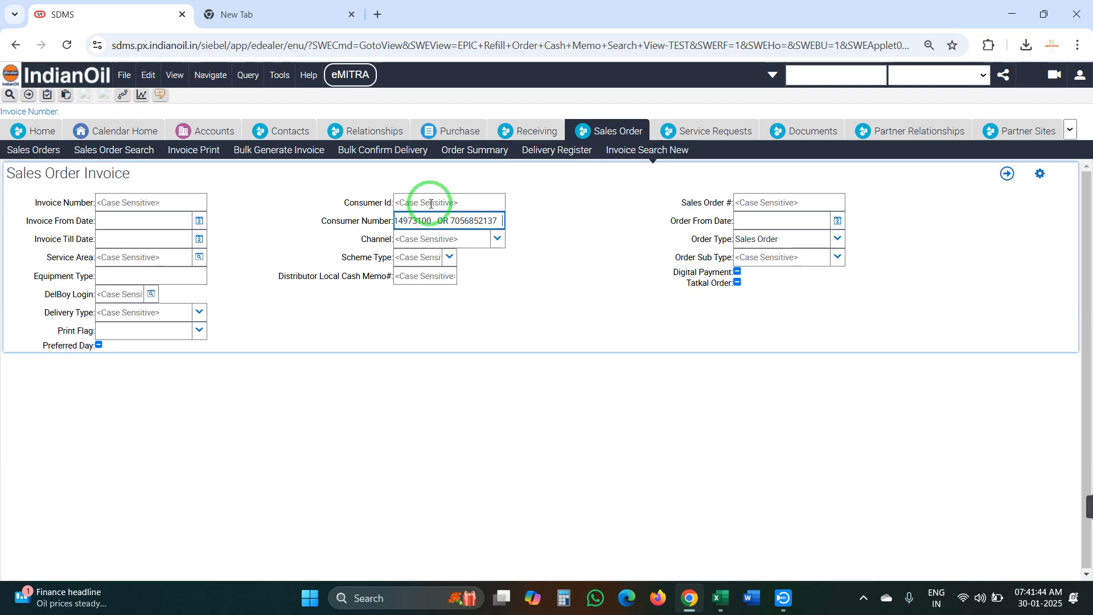
key("Return")
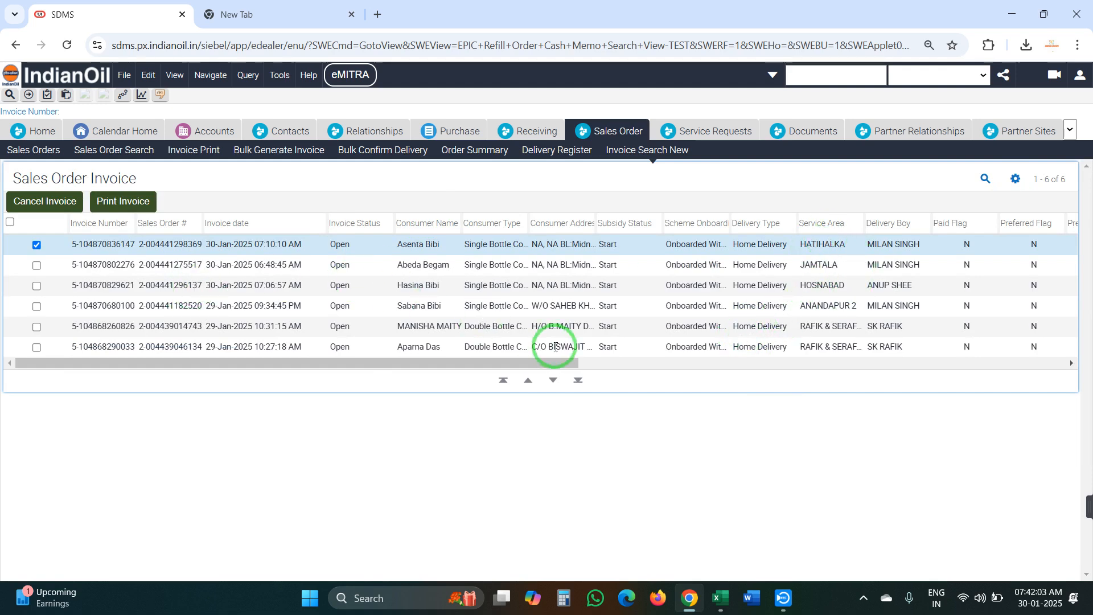
left_click(720, 597)
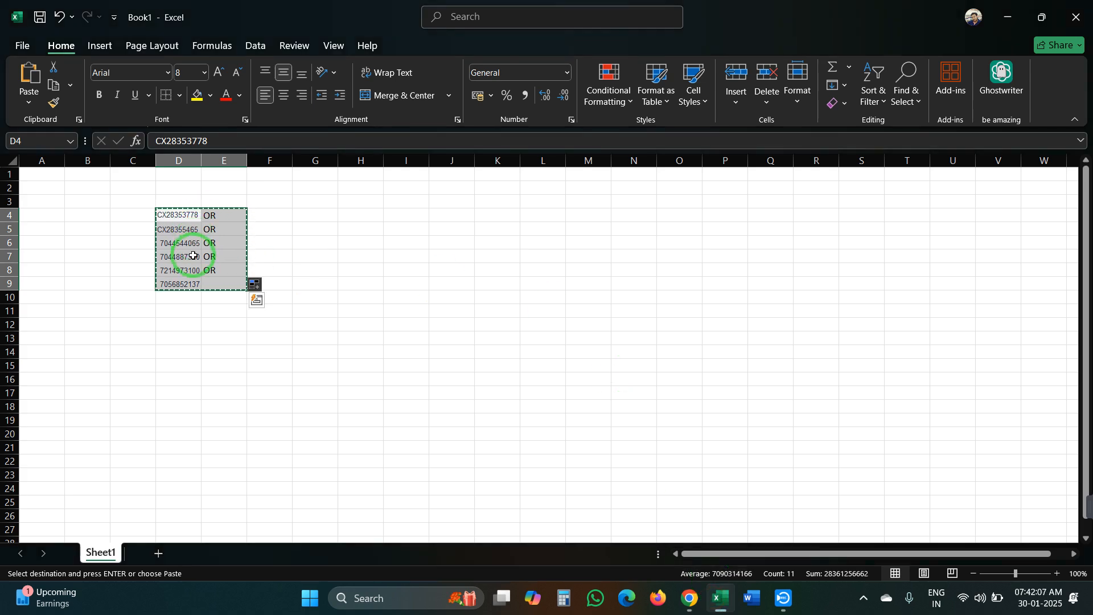
left_click(689, 598)
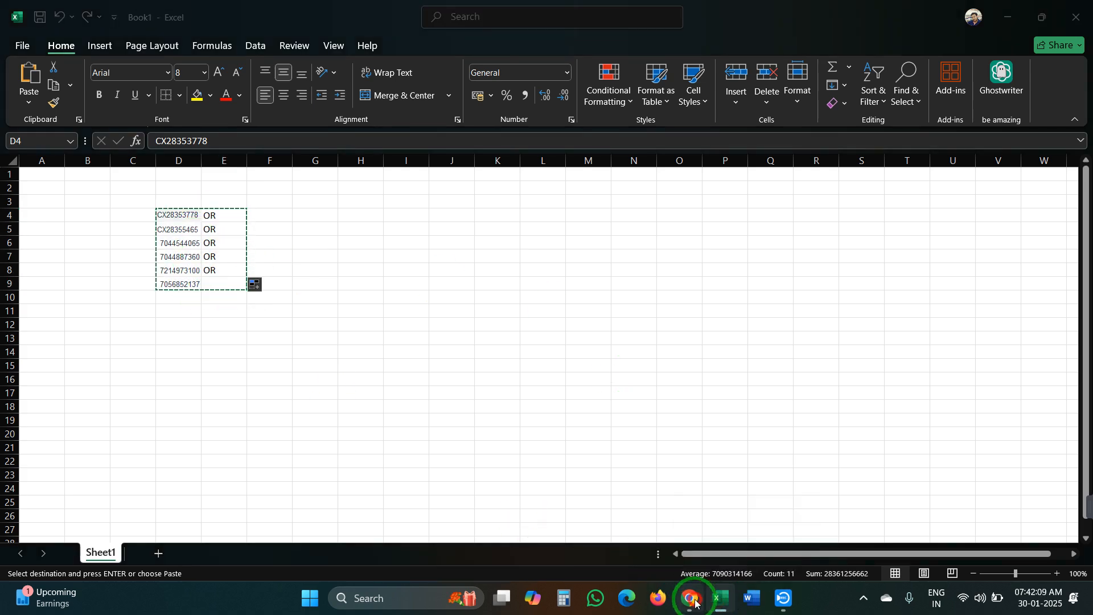